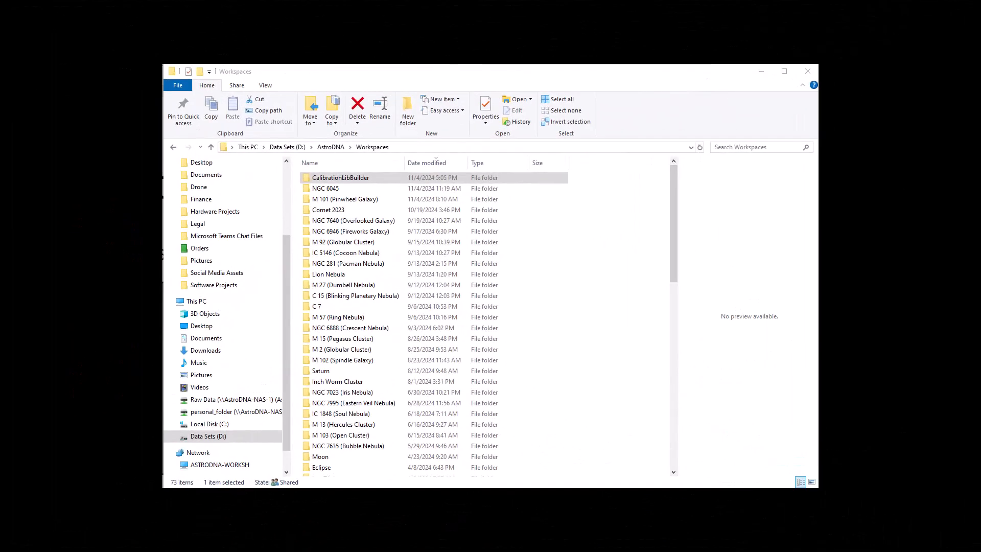
# - Open the CalibrationLibBuilder workspace and examine its biases, darks, flats, masters and process subfolders
pyautogui.doubleClick(335, 180)
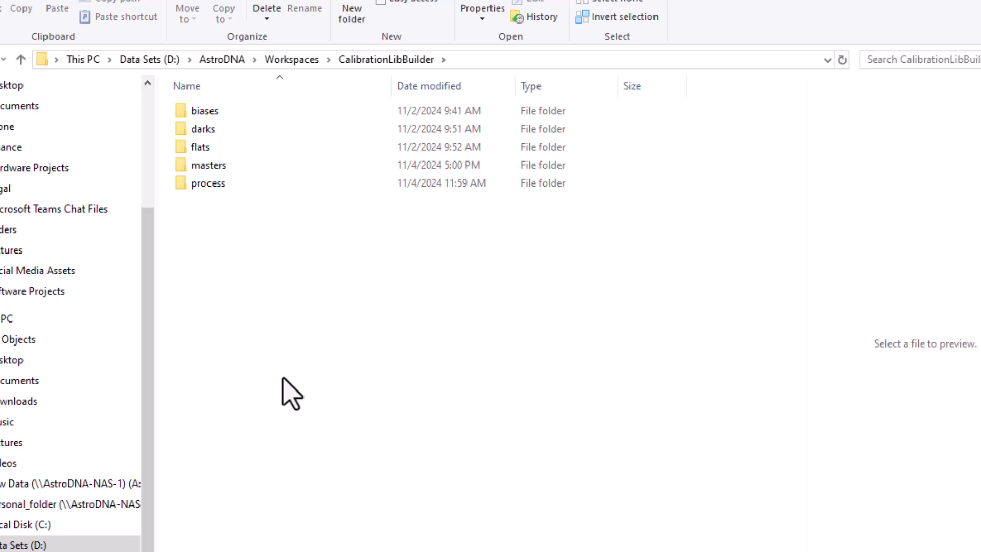
pyautogui.click(223, 117)
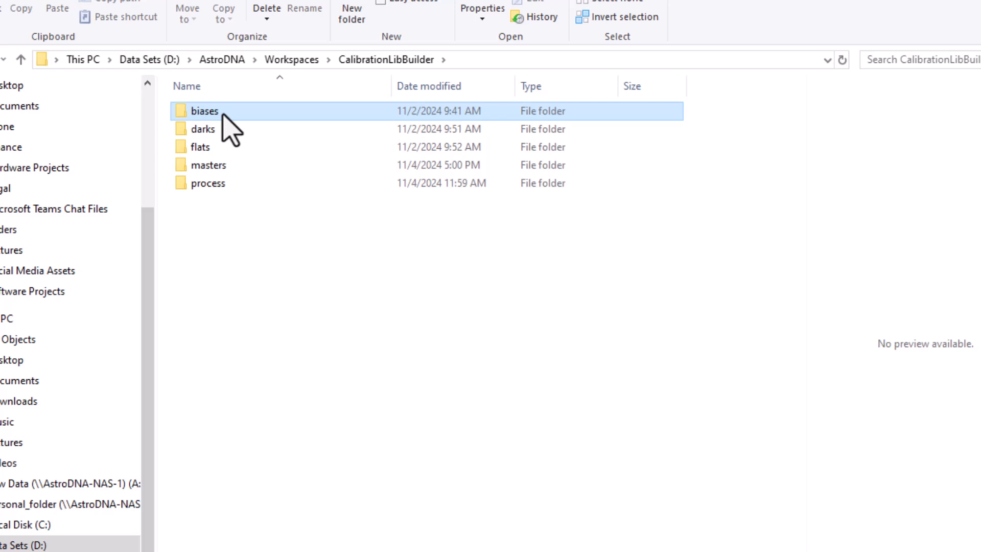
pyautogui.doubleClick(225, 113)
pyautogui.click(373, 60)
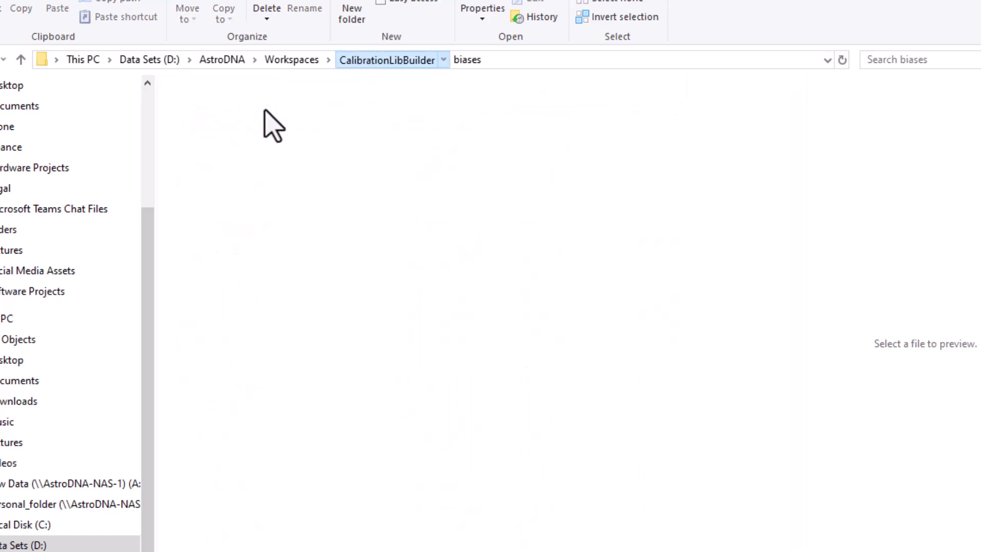
pyautogui.doubleClick(223, 128)
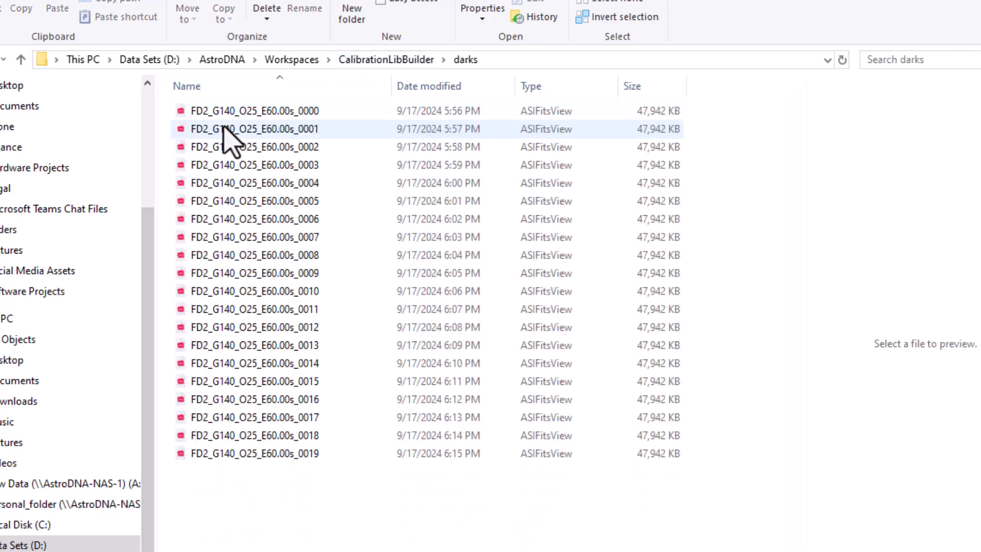
pyautogui.click(364, 64)
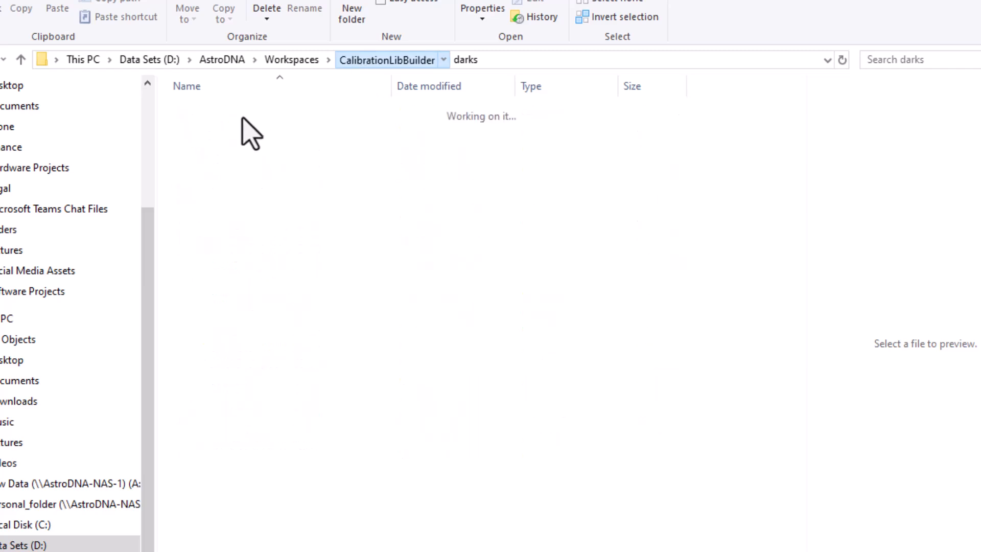
pyautogui.doubleClick(215, 148)
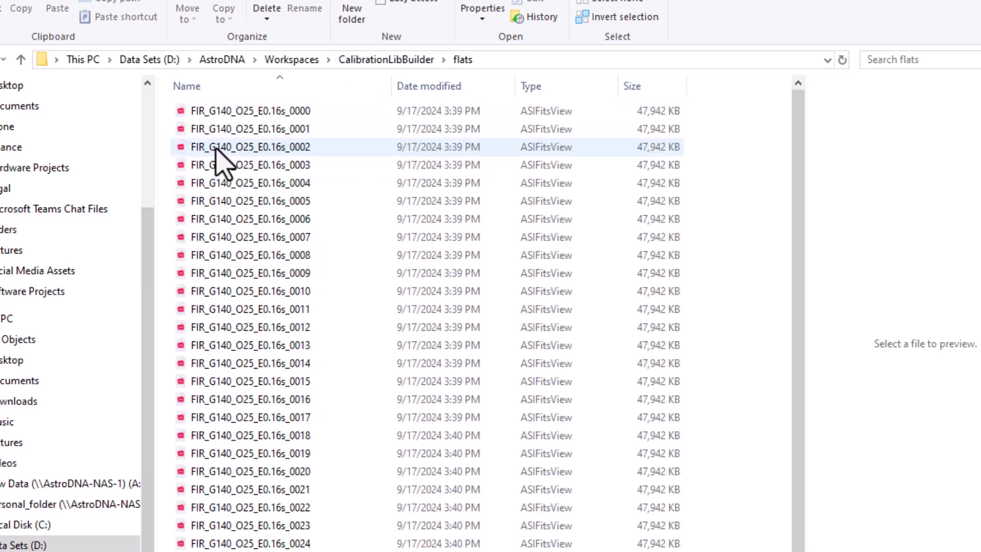
pyautogui.click(378, 60)
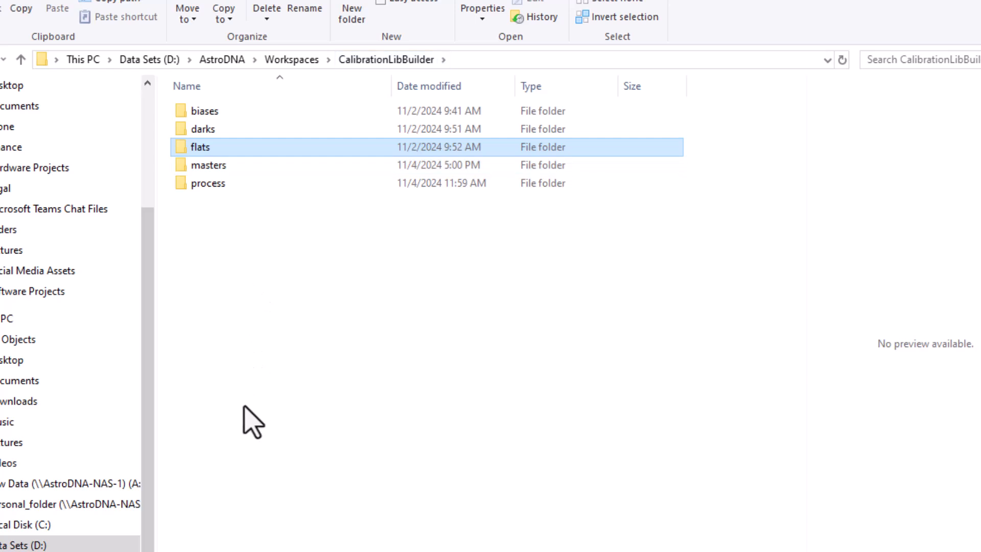
pyautogui.click(239, 170)
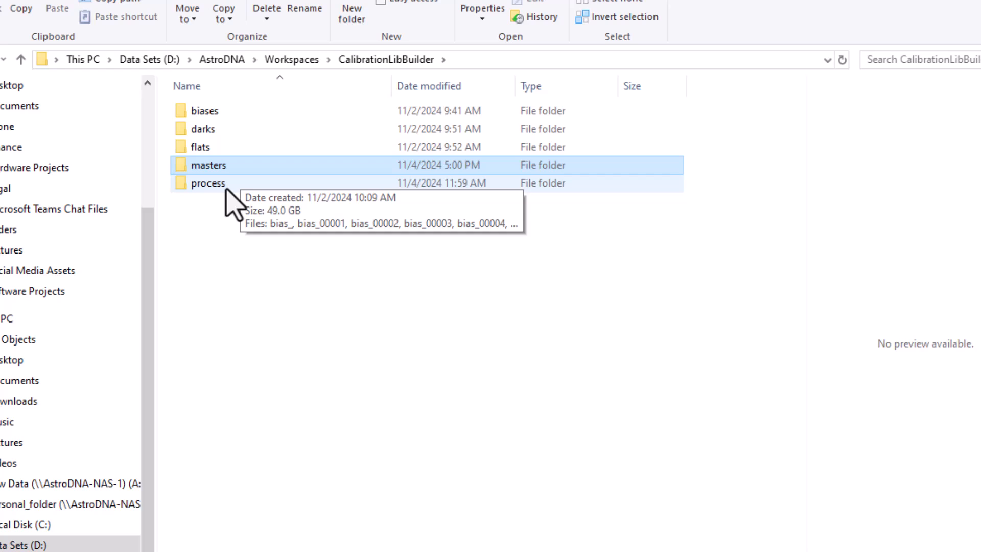
pyautogui.click(227, 187)
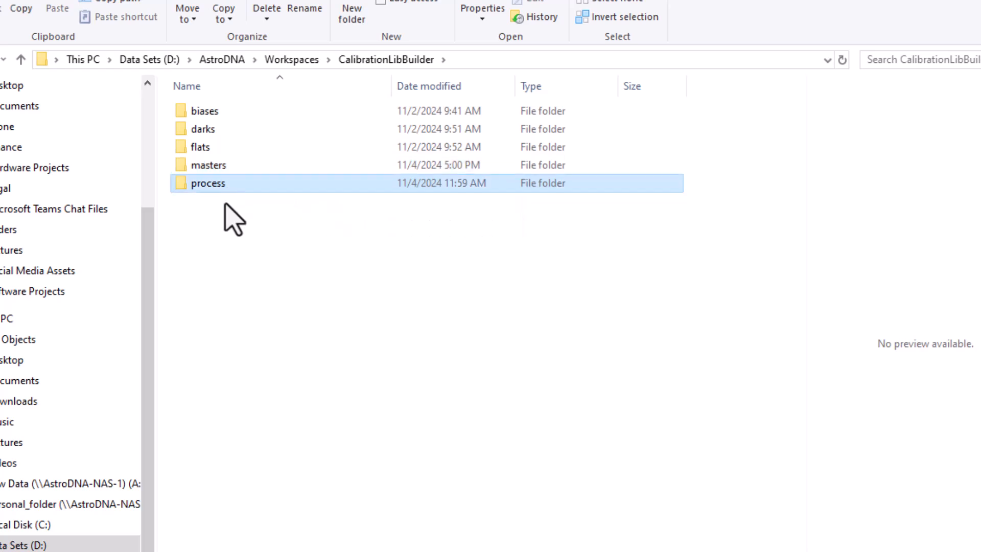
pyautogui.click(218, 305)
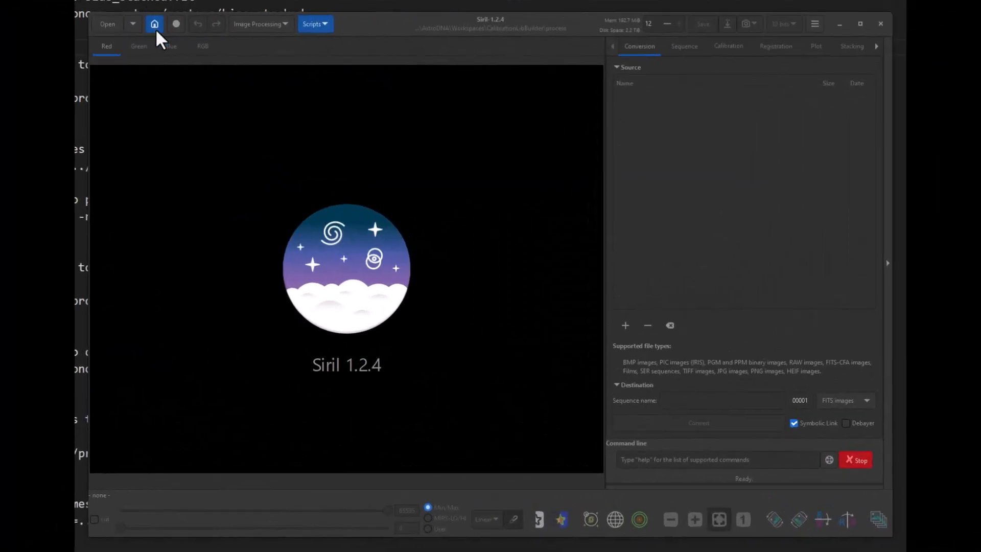
# - Switch to Siril and set the working directory to the process folder inside AstroDNA\Workspaces\CalibrationLibBuilder
pyautogui.click(155, 28)
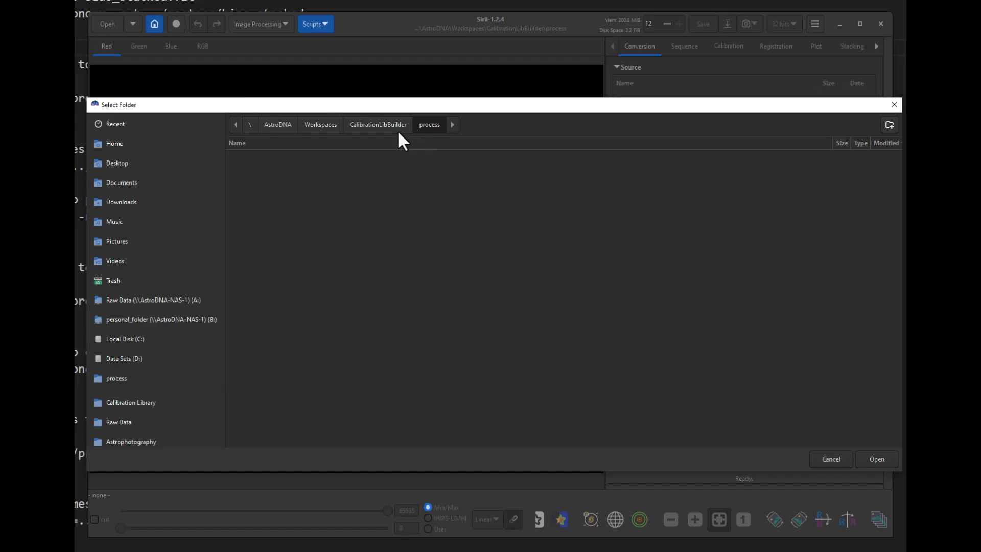
pyautogui.click(320, 124)
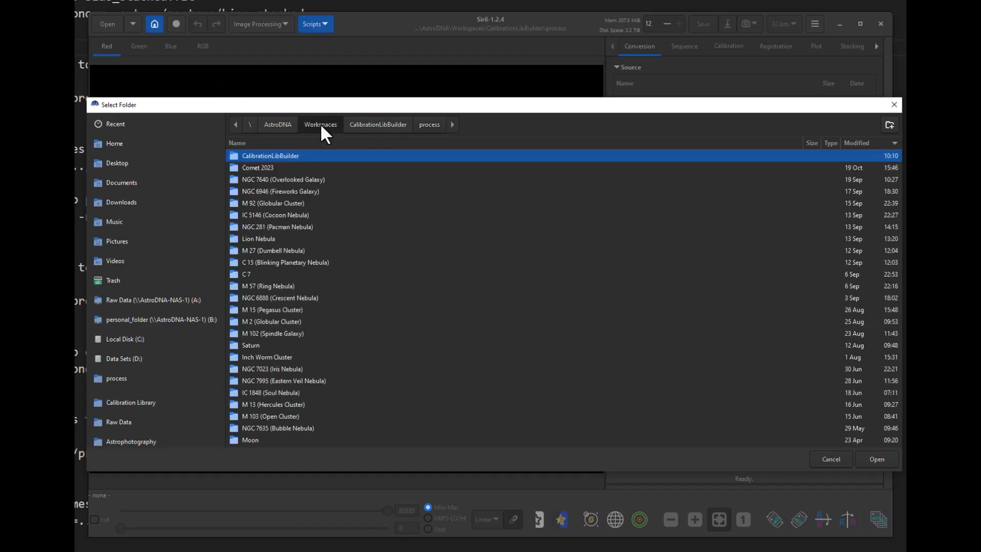
pyautogui.doubleClick(286, 156)
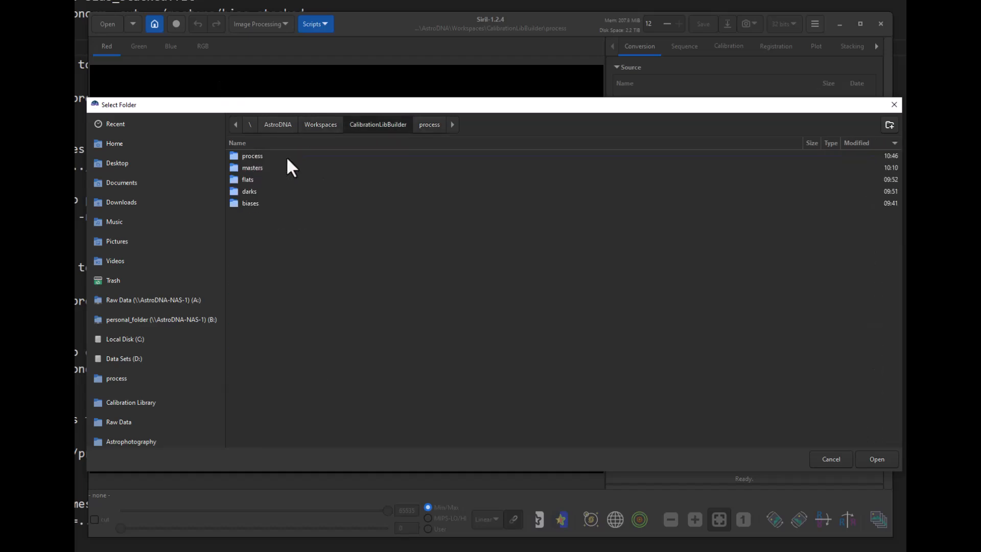
pyautogui.click(252, 154)
pyautogui.doubleClick(252, 154)
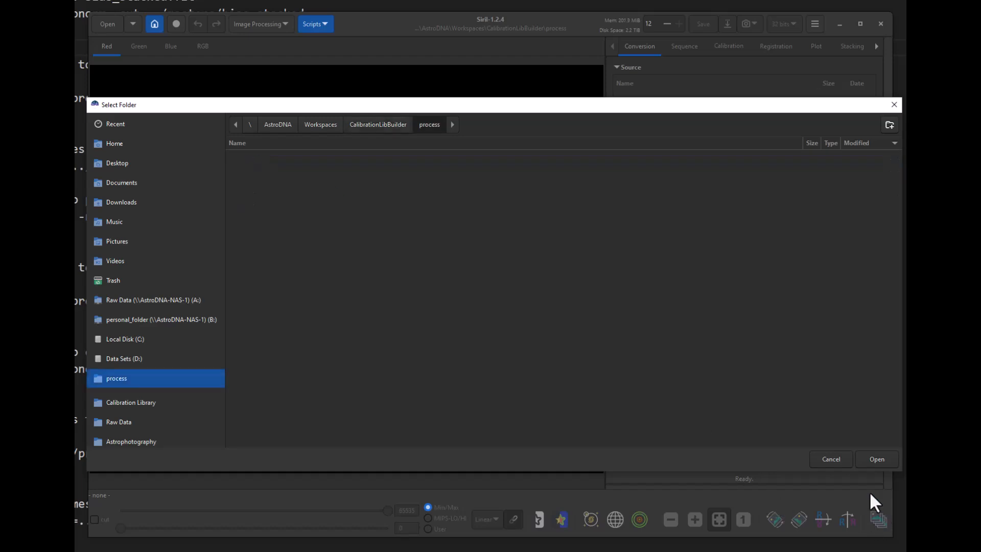
pyautogui.click(872, 456)
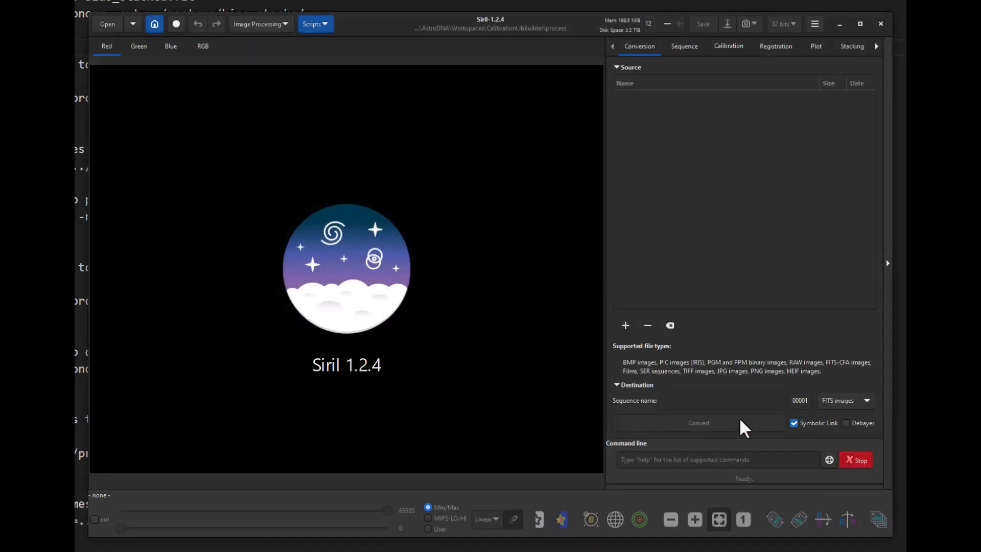
# - Load all FITS files from the biases folder and convert them into a sequence named bias
pyautogui.click(677, 401)
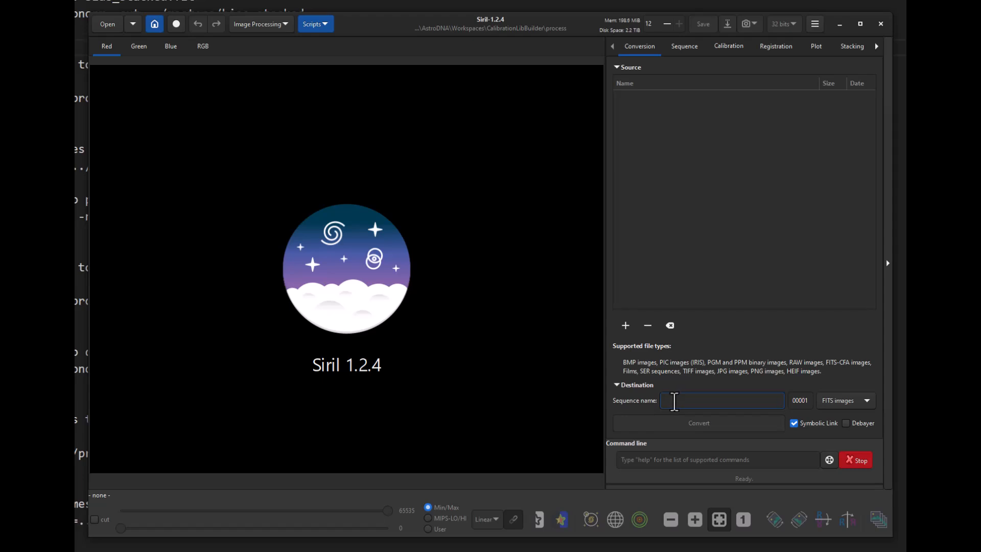
pyautogui.write('bias')
pyautogui.click(626, 326)
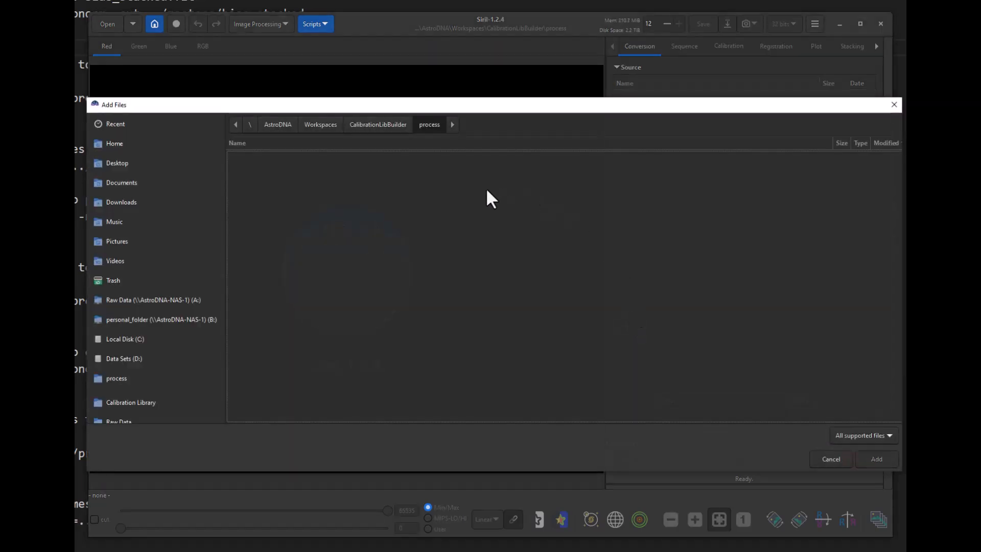
pyautogui.click(387, 125)
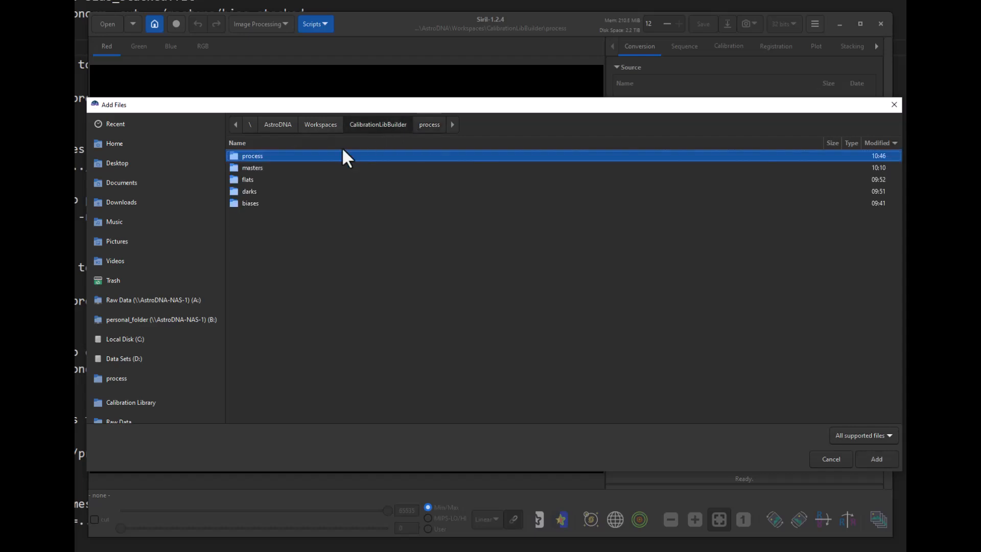
pyautogui.doubleClick(255, 203)
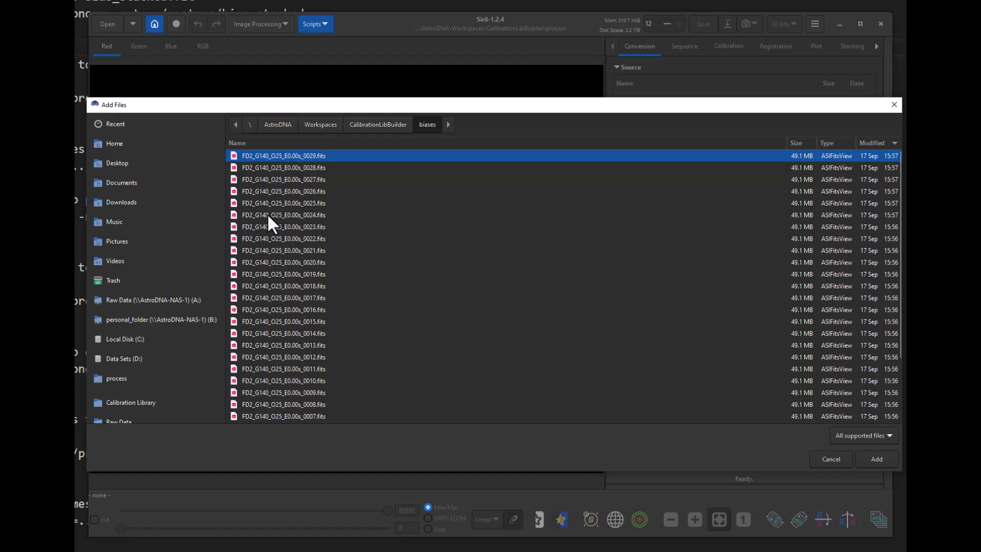
pyautogui.hotkey('ctrl', 'a')
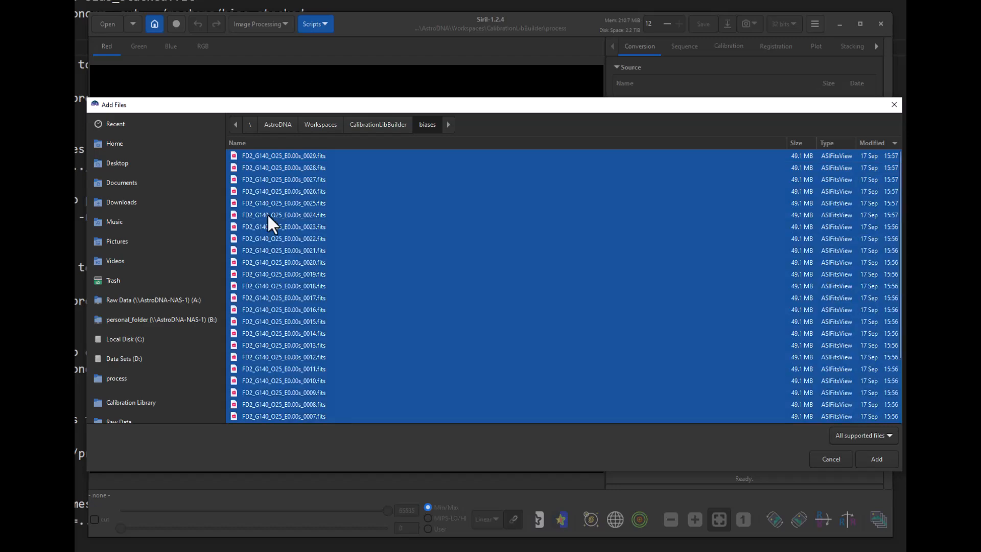
pyautogui.click(876, 459)
pyautogui.click(680, 402)
pyautogui.write('bias')
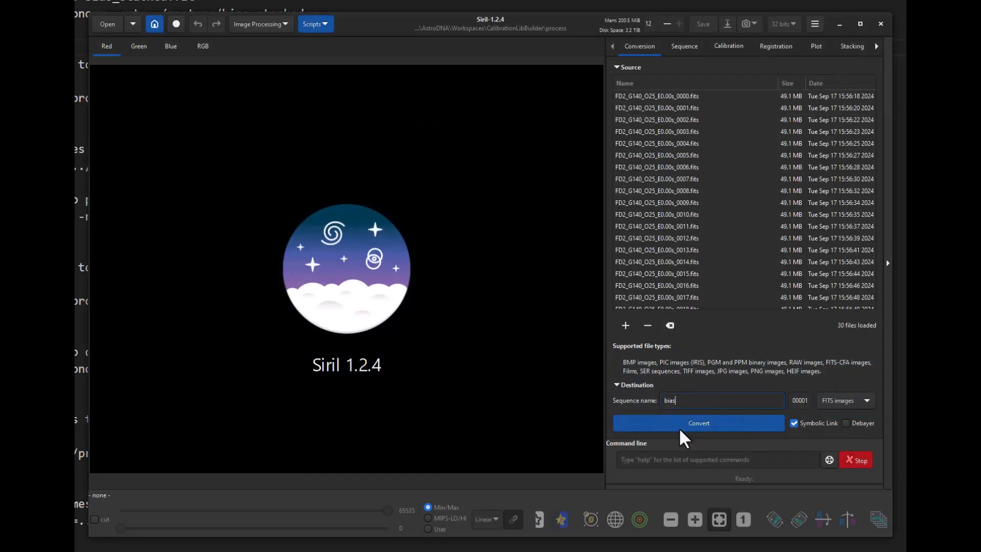
pyautogui.click(680, 425)
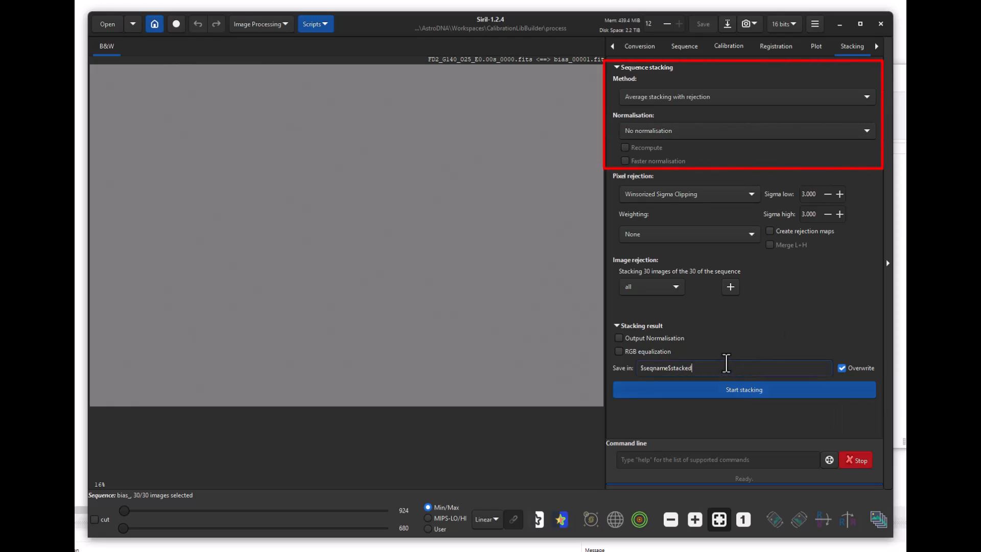
# - Stack the bias sequence, saving the result as "..\masters\ASI2400MC Pro 1 - G140 O25 T10 - Master BIAS"
pyautogui.tripleClick(726, 363)
pyautogui.press('BackSpace')
pyautogui.write('..\\')
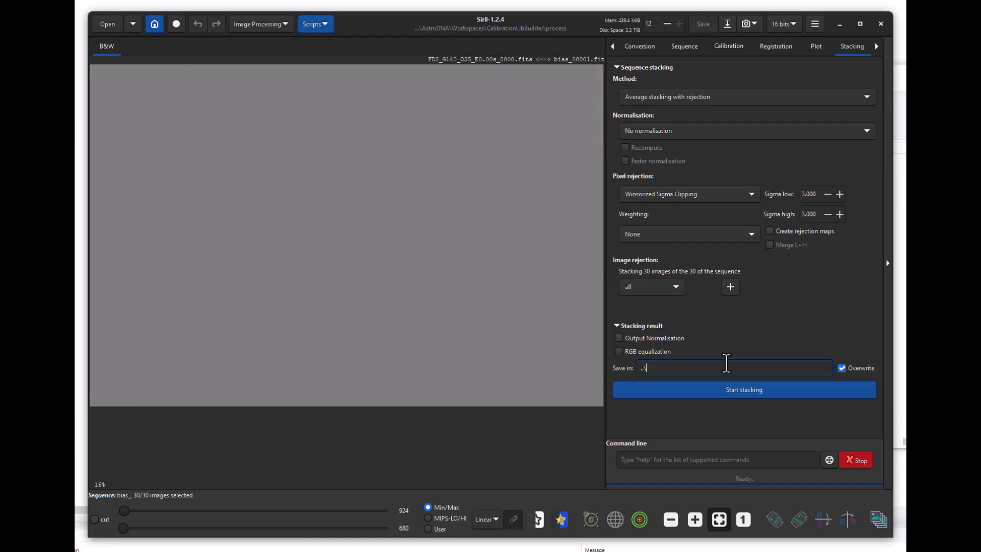
pyautogui.write('masters\\ASI2400MC Pro 1 - G140 O25 T10 - Master BIAS')
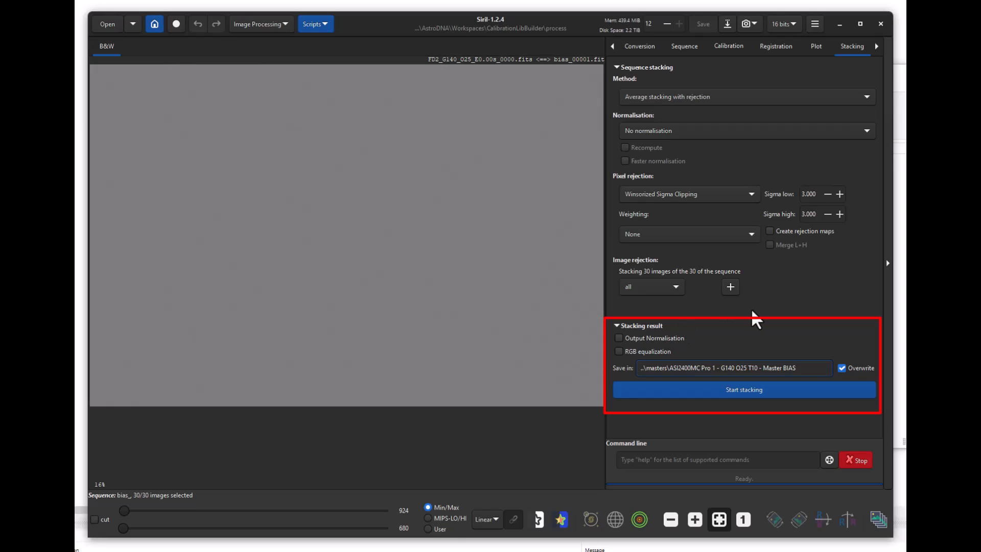
pyautogui.click(754, 395)
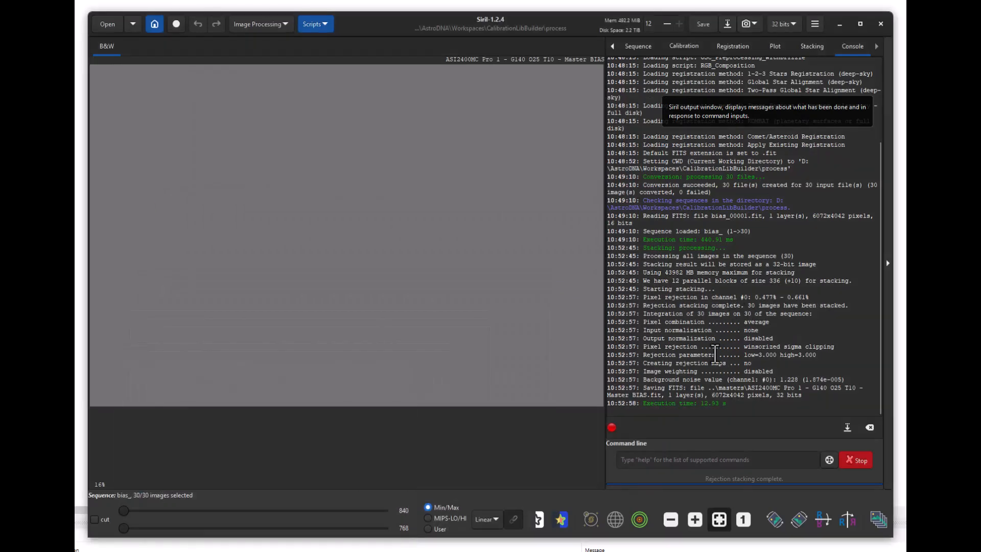
# - Clear the bias files from the conversion source list and set the sequence name to dark
pyautogui.click(613, 47)
pyautogui.click(613, 47)
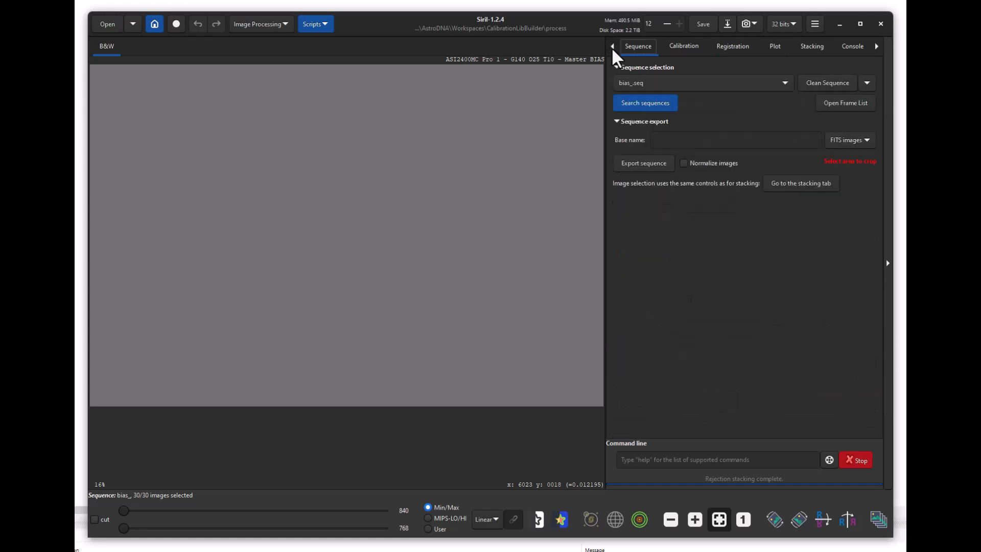
pyautogui.click(613, 47)
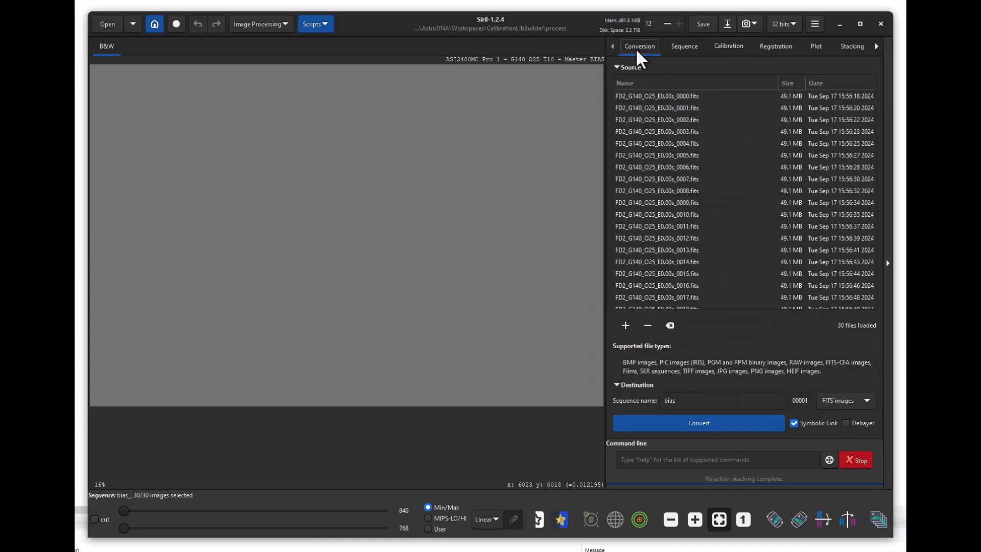
pyautogui.click(669, 325)
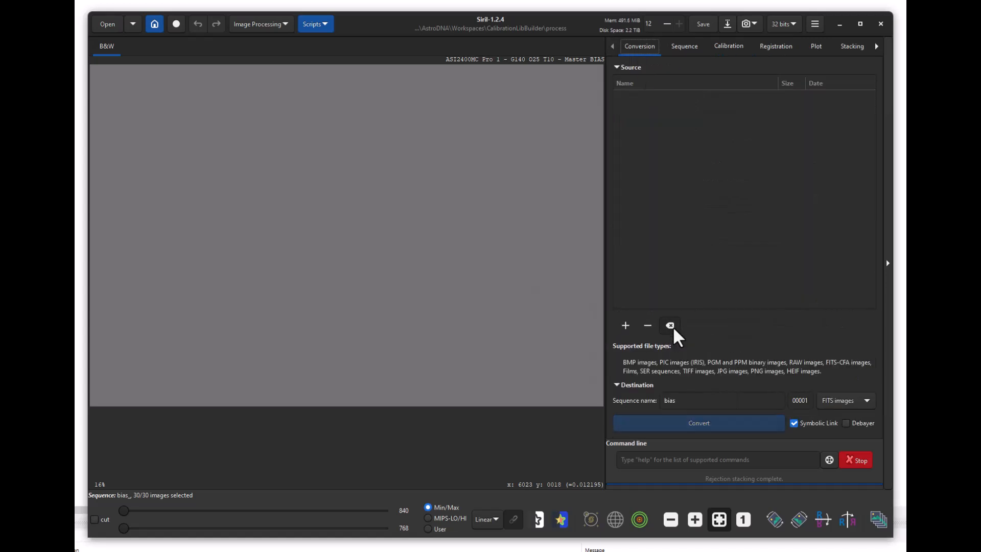
pyautogui.doubleClick(690, 401)
pyautogui.write('dark')
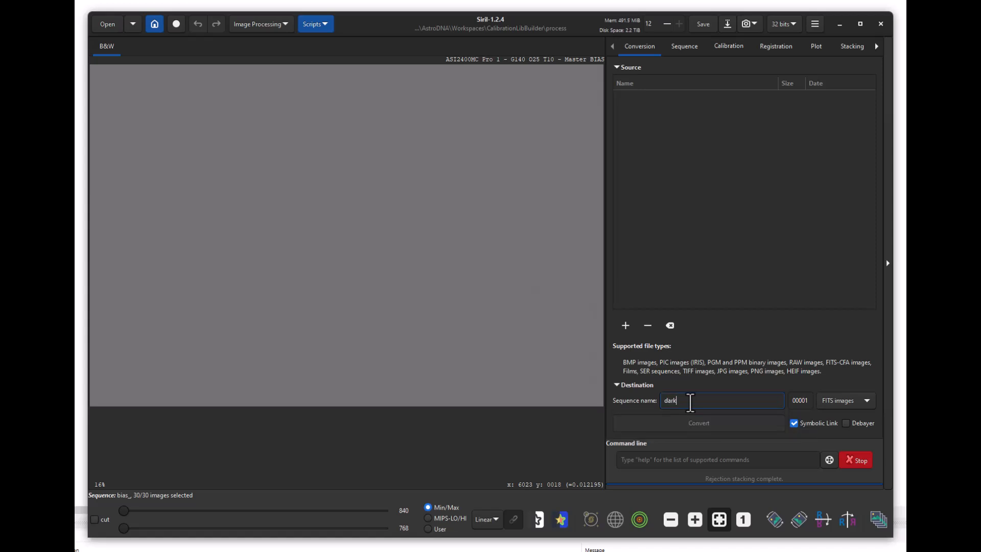
# - Load all FITS files from the darks folder and convert them into the dark sequence
pyautogui.click(624, 324)
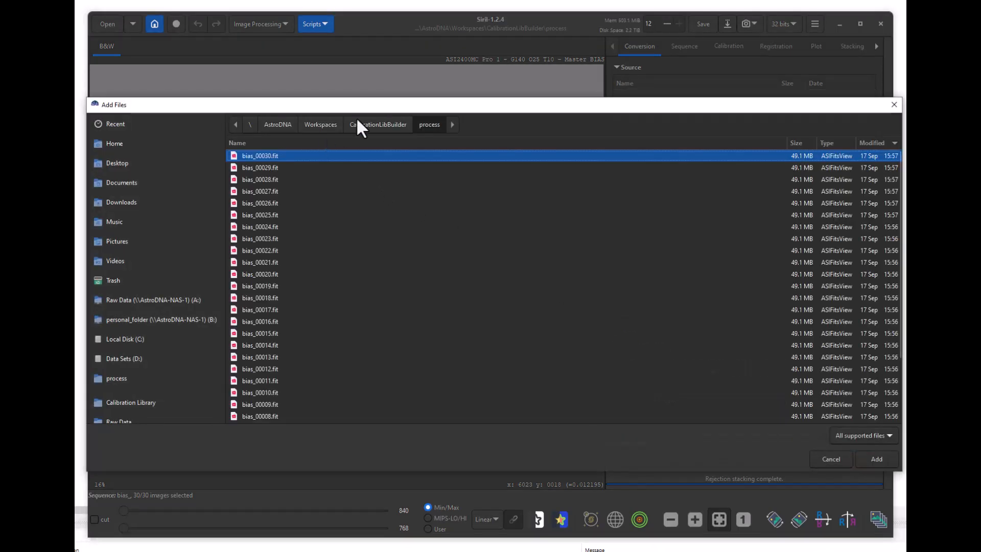
pyautogui.click(377, 124)
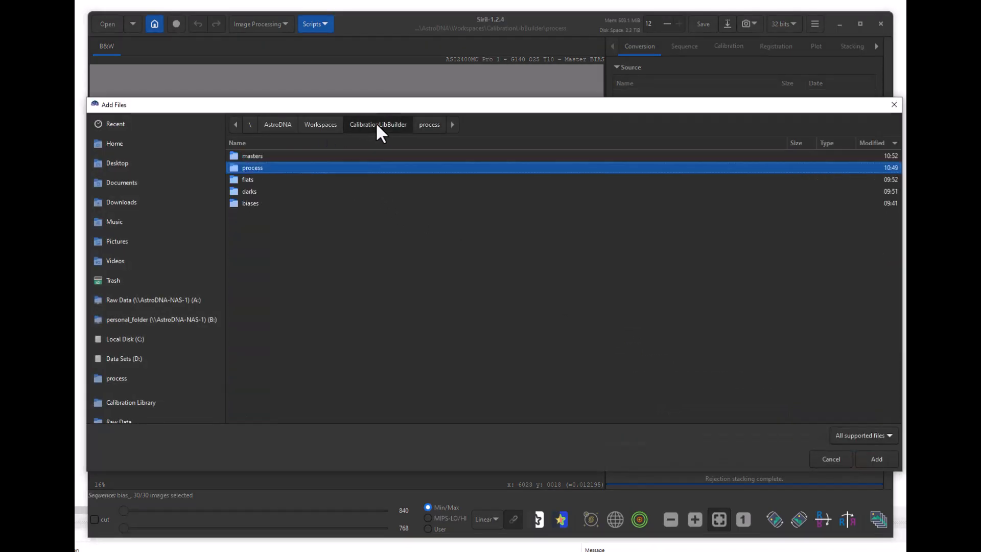
pyautogui.doubleClick(255, 190)
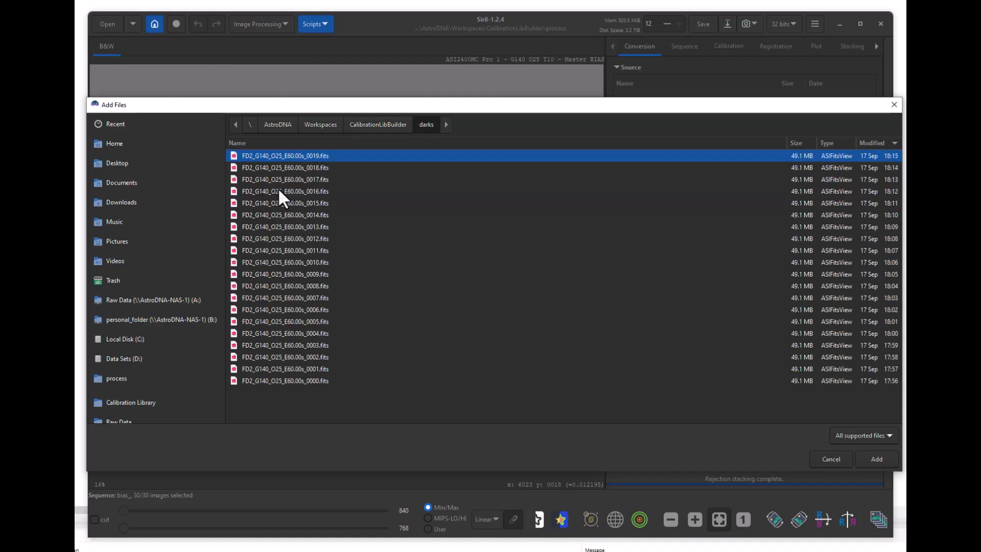
pyautogui.hotkey('ctrl', 'a')
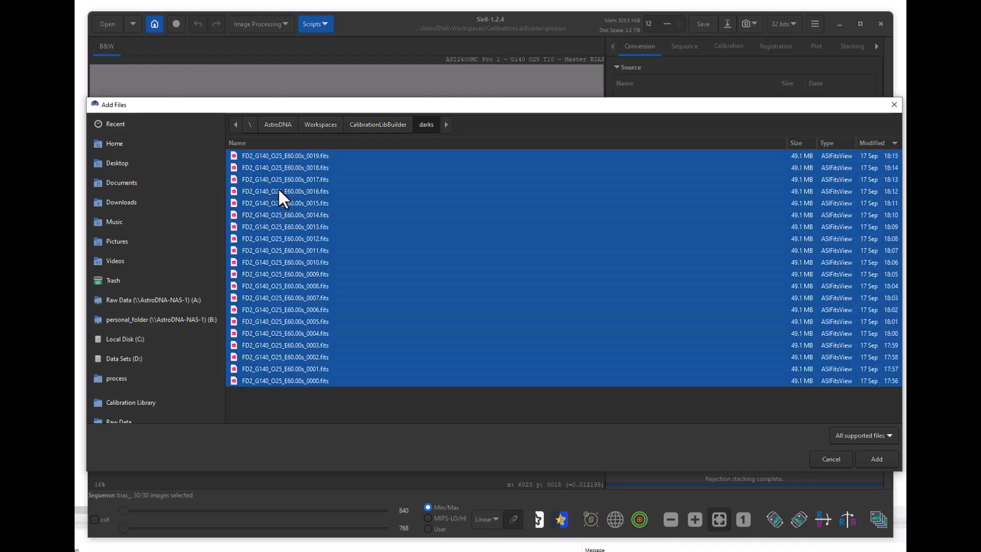
pyautogui.click(891, 461)
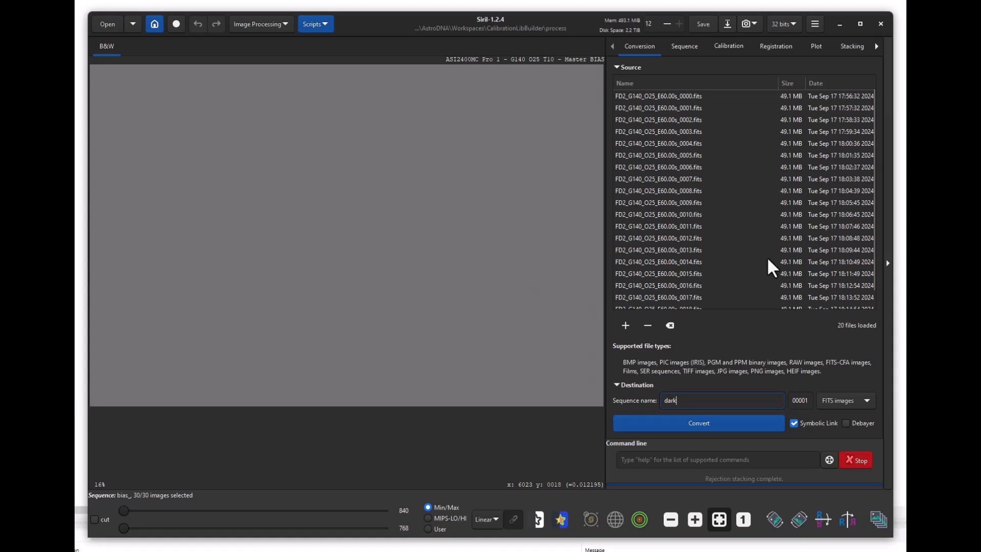
pyautogui.click(706, 424)
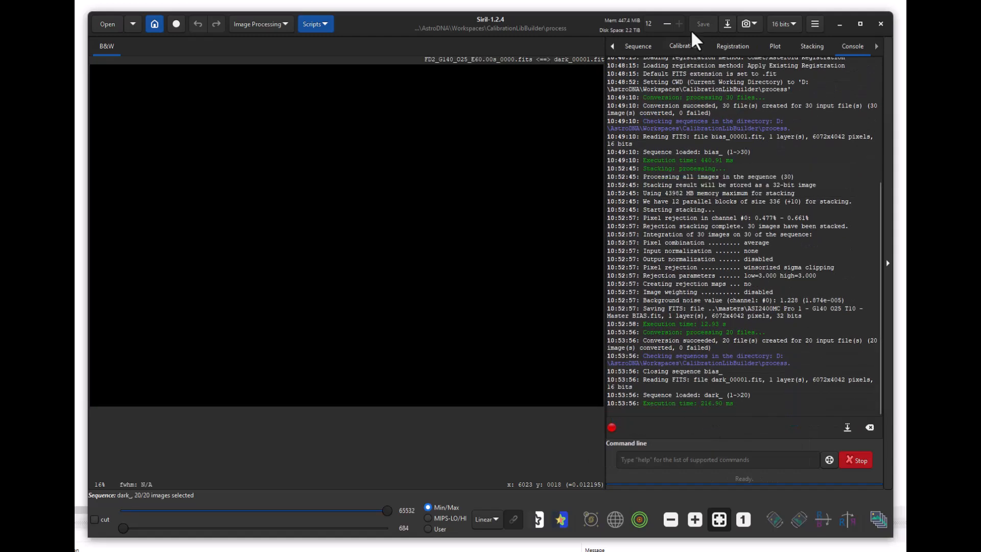
# - Stack the dark sequence, saving the result as "..\masters\ASI2400MC Pro 1 - G140 O25 T10 - Master DARK_60s"
pyautogui.click(812, 48)
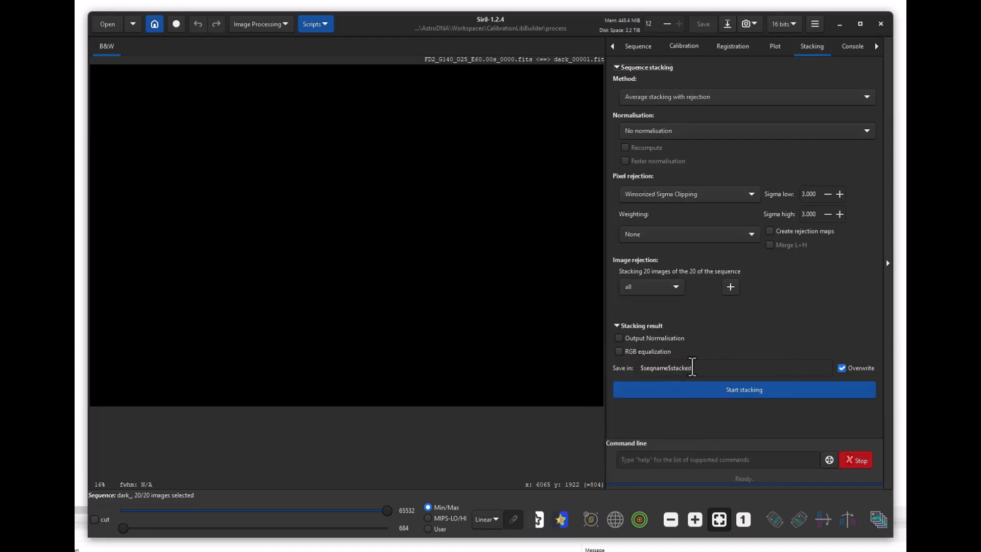
pyautogui.tripleClick(692, 367)
pyautogui.write('..\\mas')
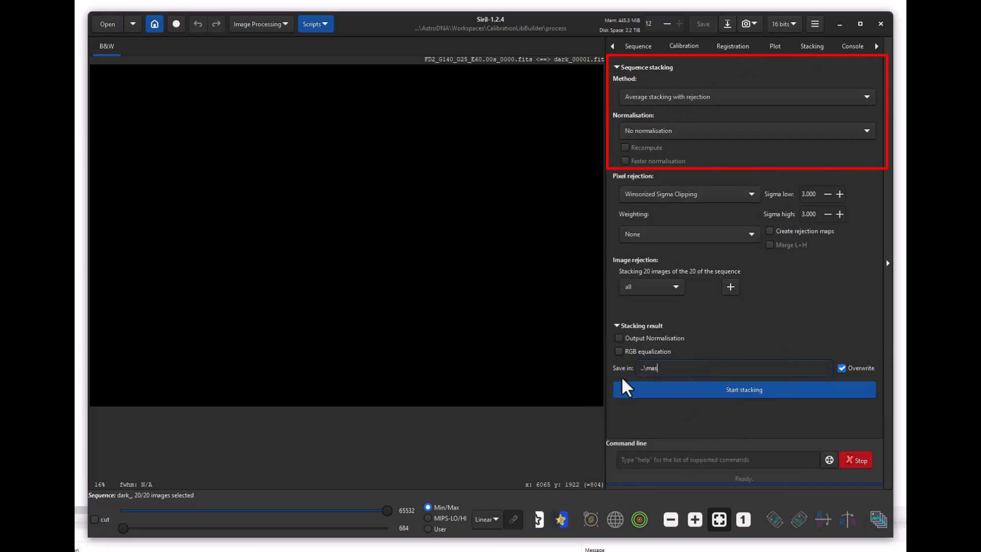
pyautogui.write('ters\\ASI2400MC Pro 1')
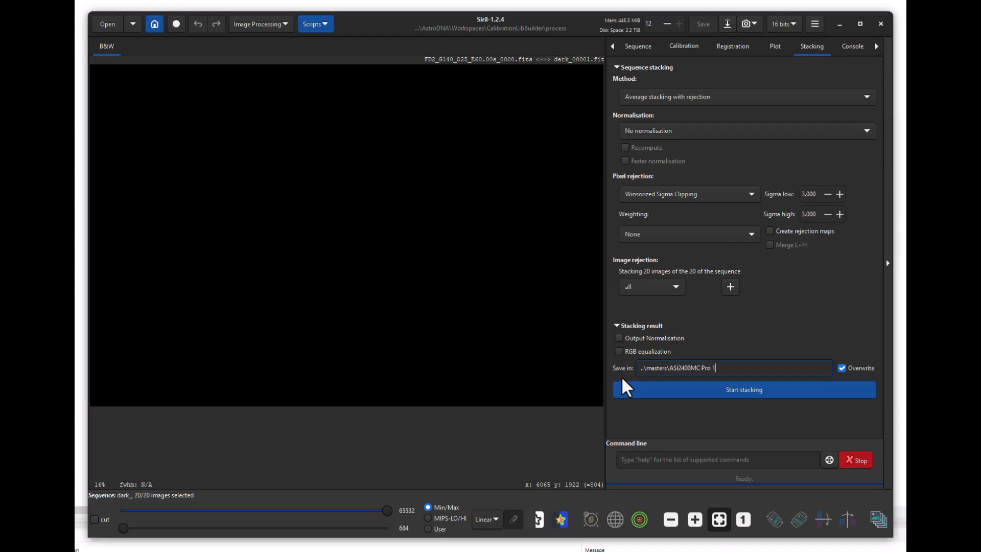
pyautogui.write(' - G140 O25 T10 - Master')
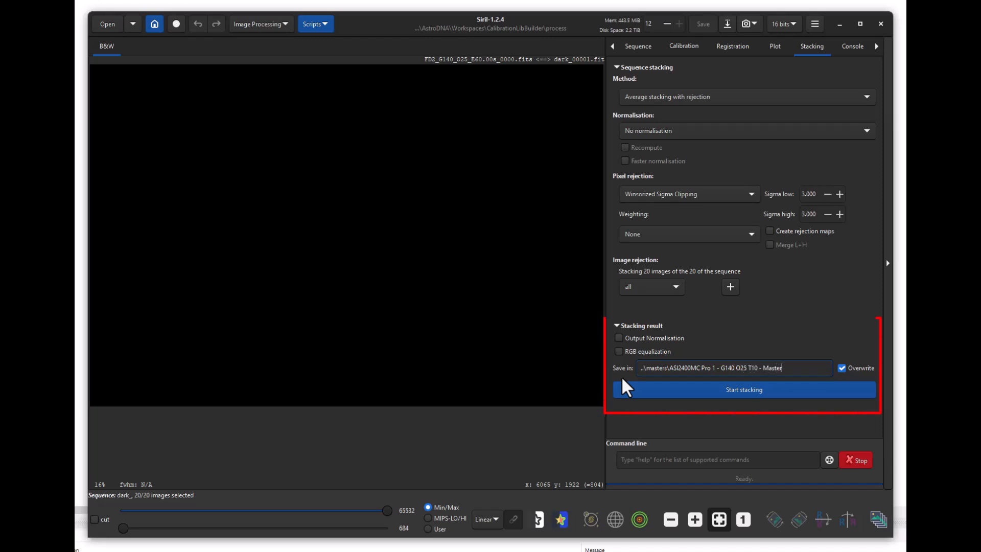
pyautogui.write(' DARK')
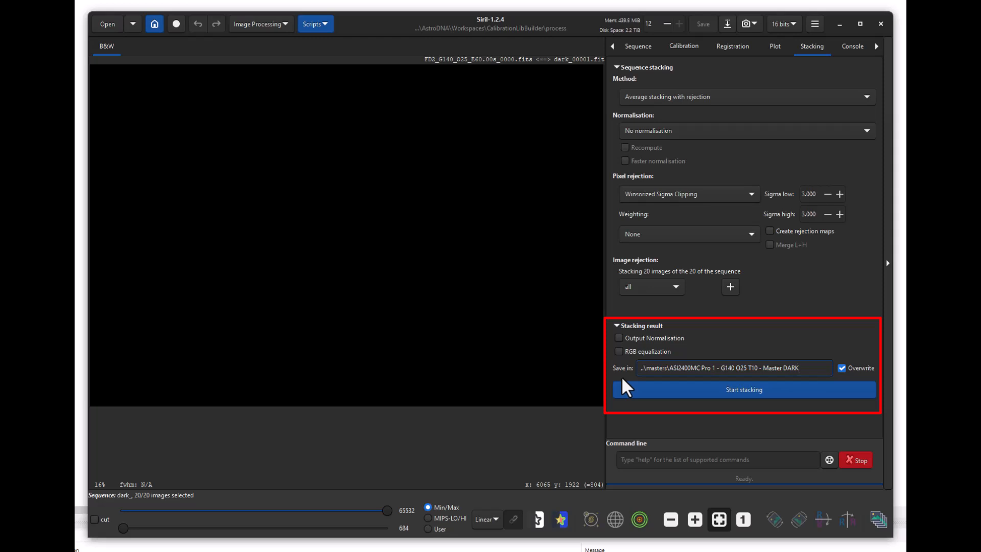
pyautogui.write('_60s')
pyautogui.click(774, 389)
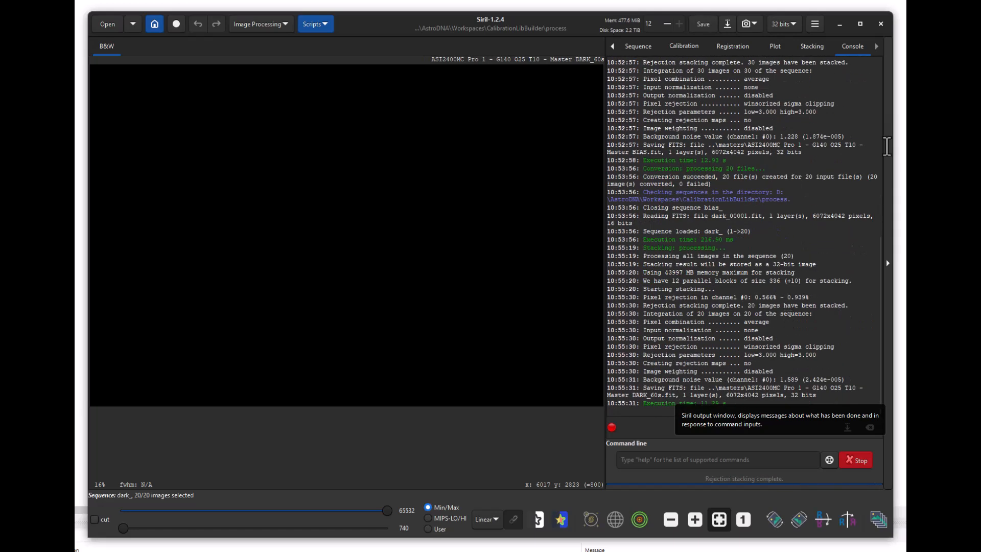
# - Clear the dark files from the conversion source list and set the sequence name to flat
pyautogui.hotkey('alt', 'Tab')
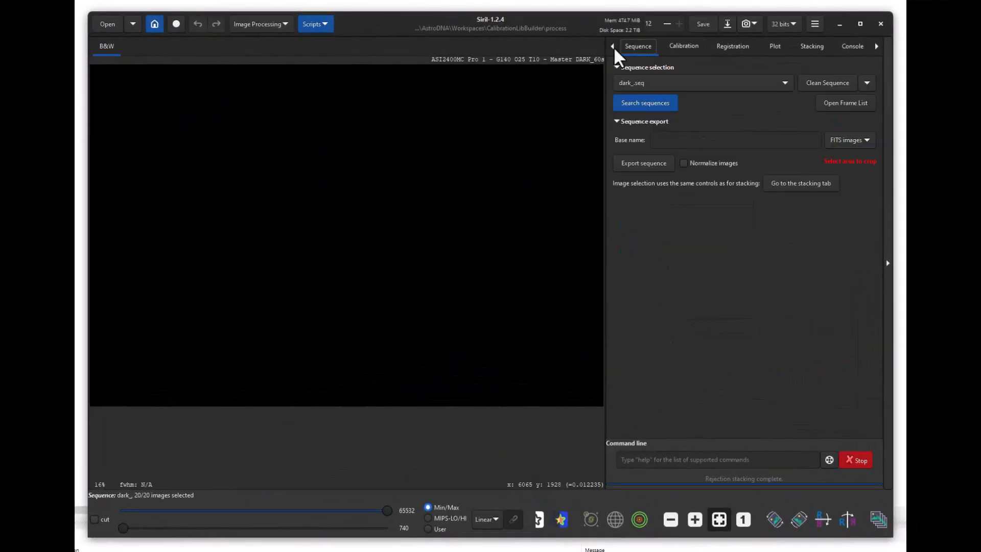
pyautogui.click(613, 46)
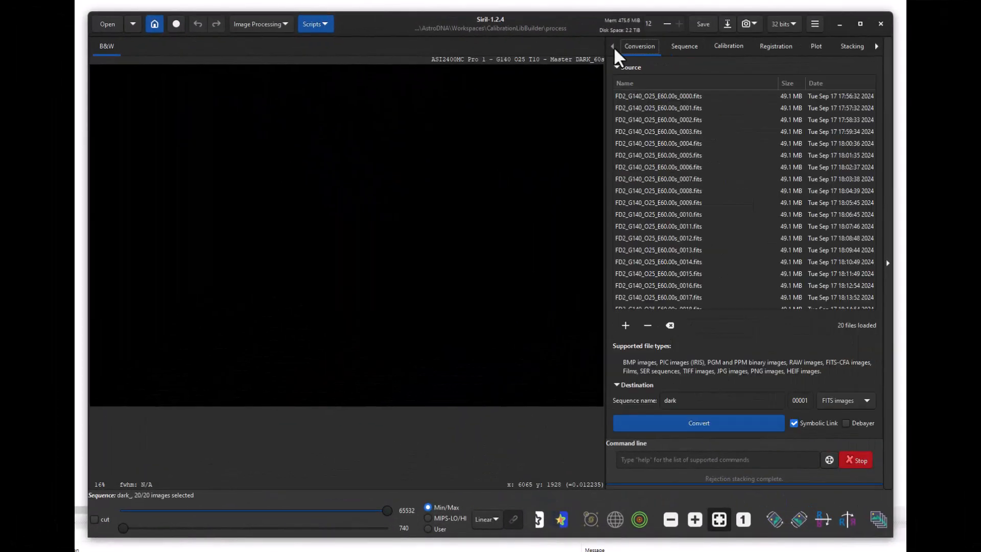
pyautogui.click(670, 325)
pyautogui.click(683, 403)
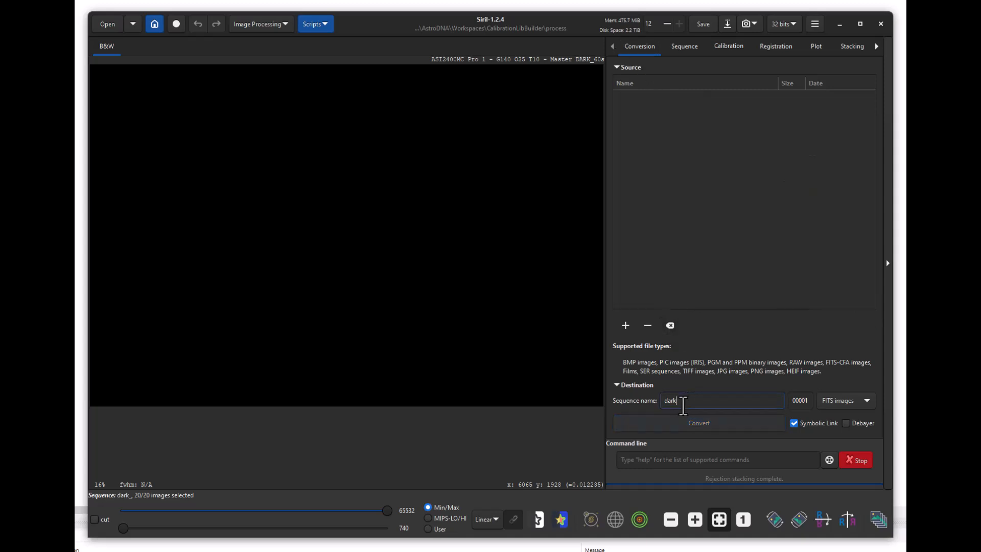
pyautogui.doubleClick(683, 403)
pyautogui.write('flat')
# - Load all FITS files from the flats folder and convert them into the flat sequence
pyautogui.click(625, 325)
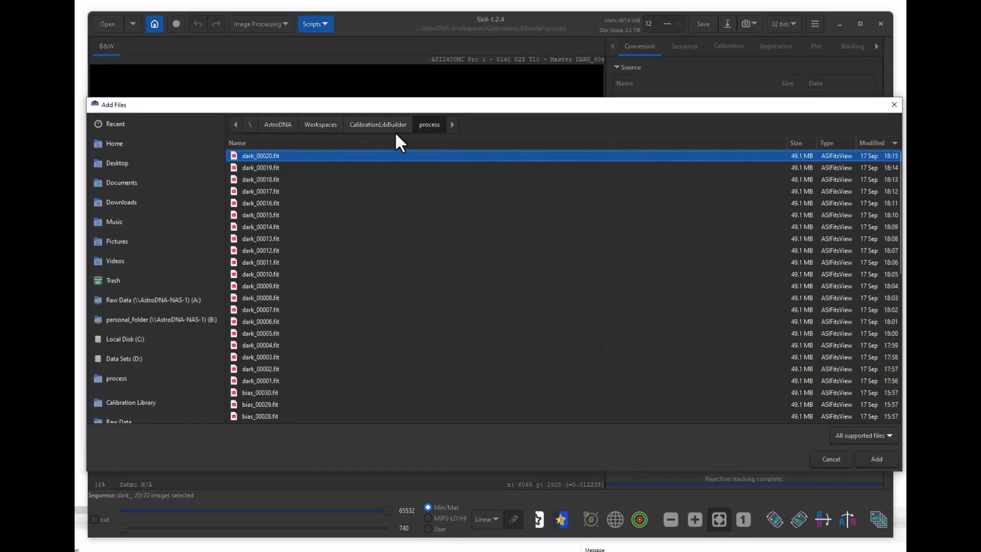
pyautogui.click(394, 126)
pyautogui.doubleClick(255, 178)
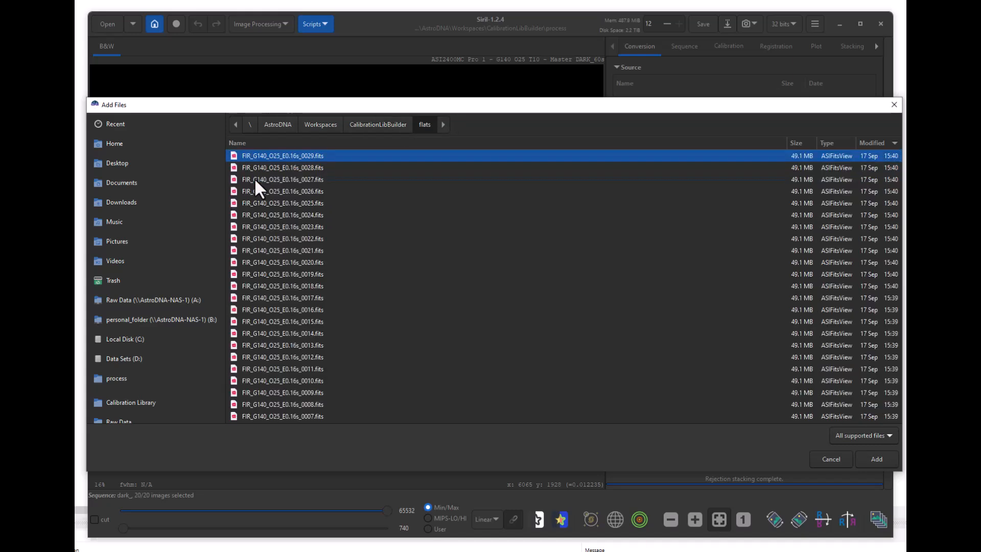
pyautogui.hotkey('ctrl', 'a')
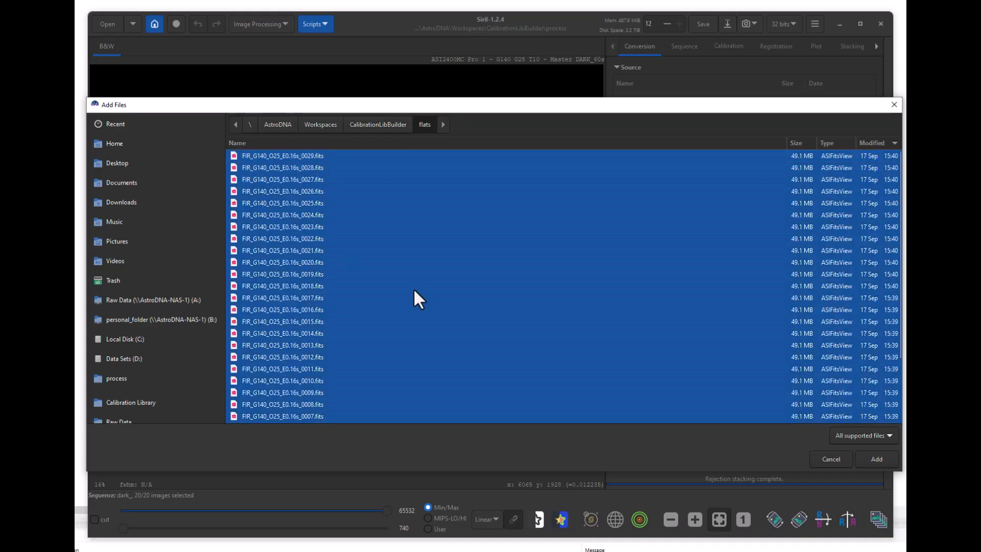
pyautogui.click(871, 457)
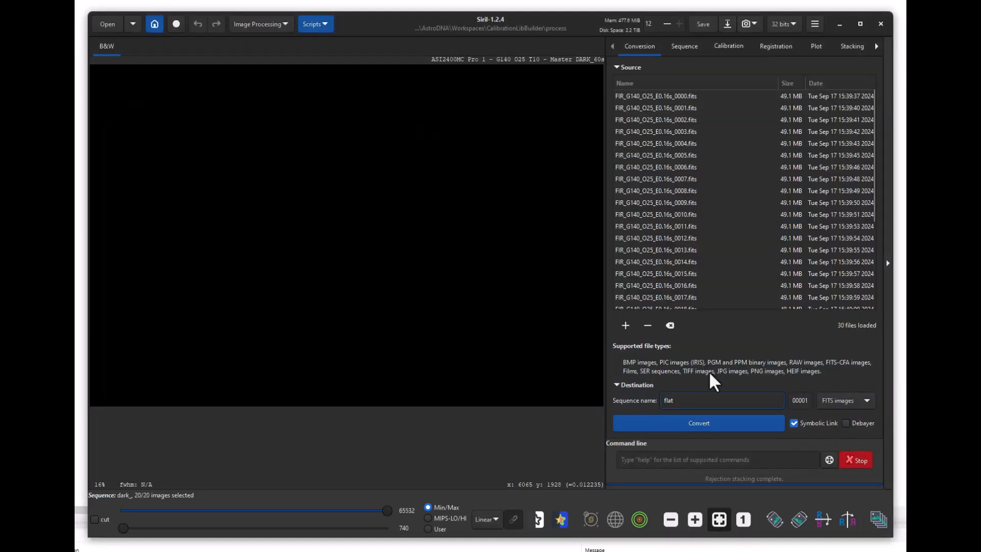
pyautogui.click(713, 421)
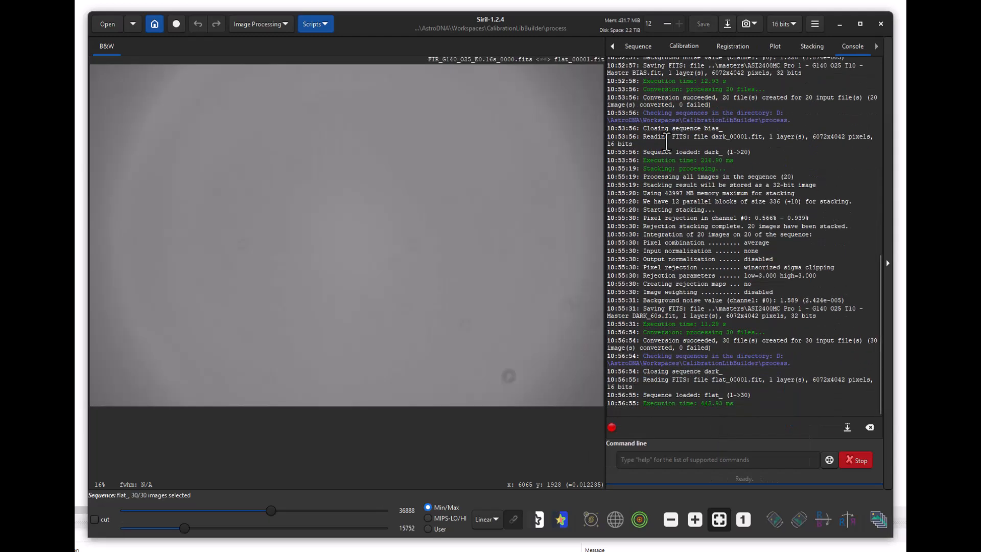
# - Calibrate the flat sequence using "ASI2400MC Pro 1 - G140 O25 T10 - Master BIAS.fit" from the masters folder as the bias
pyautogui.click(675, 48)
pyautogui.click(616, 82)
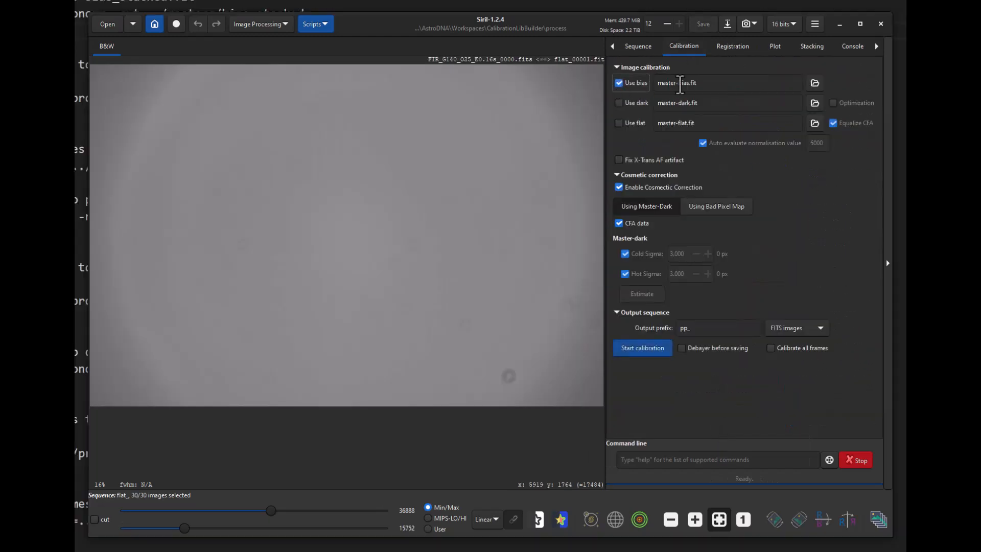
pyautogui.click(814, 82)
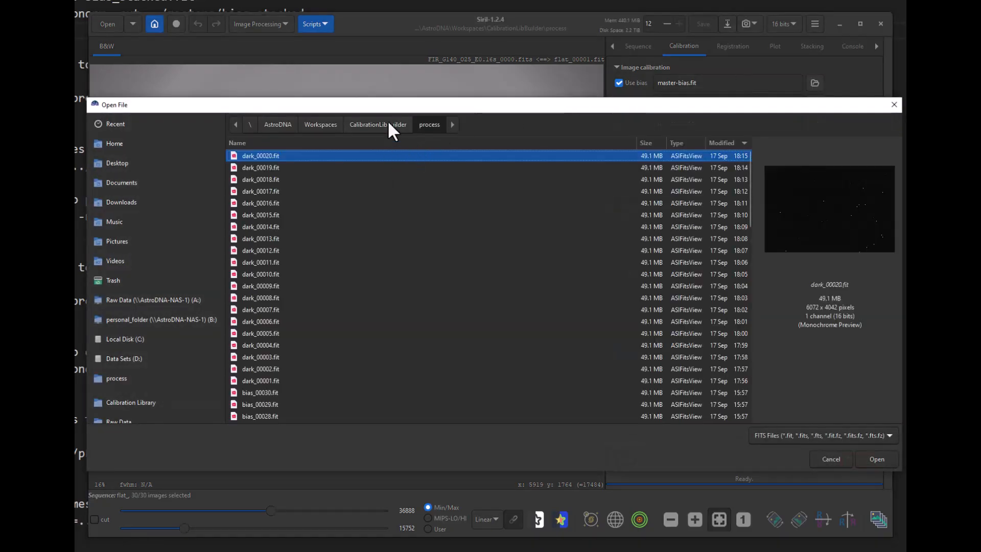
pyautogui.click(389, 124)
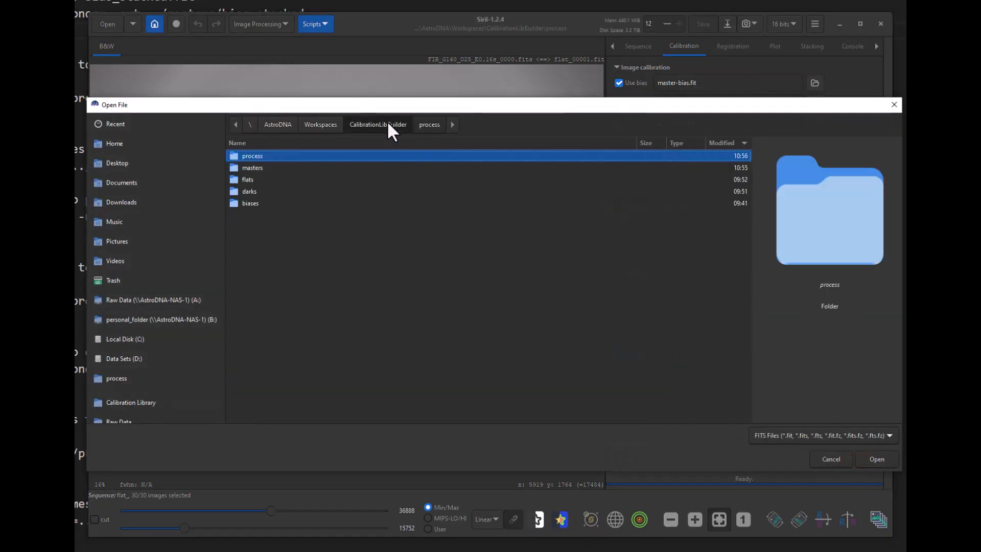
pyautogui.doubleClick(271, 167)
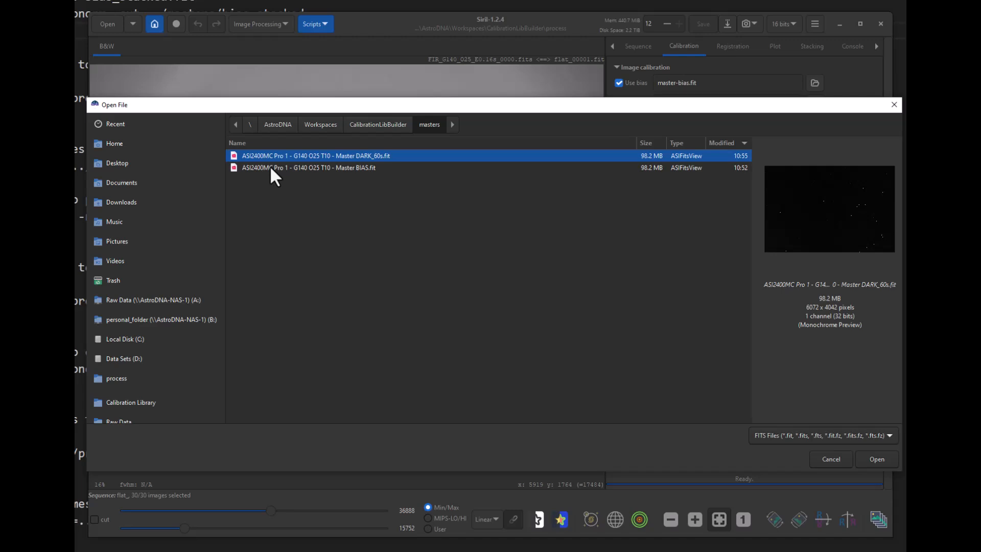
pyautogui.doubleClick(270, 166)
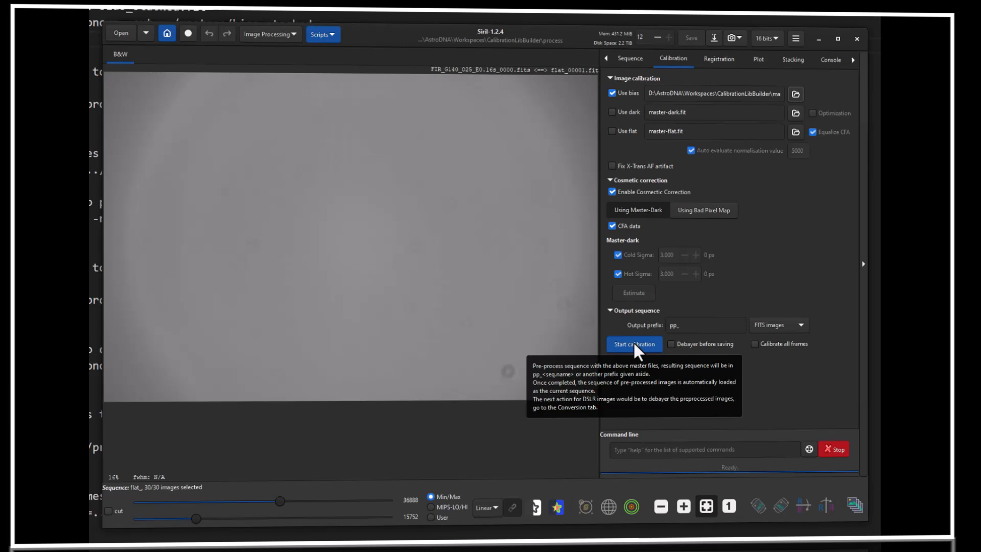
pyautogui.click(633, 341)
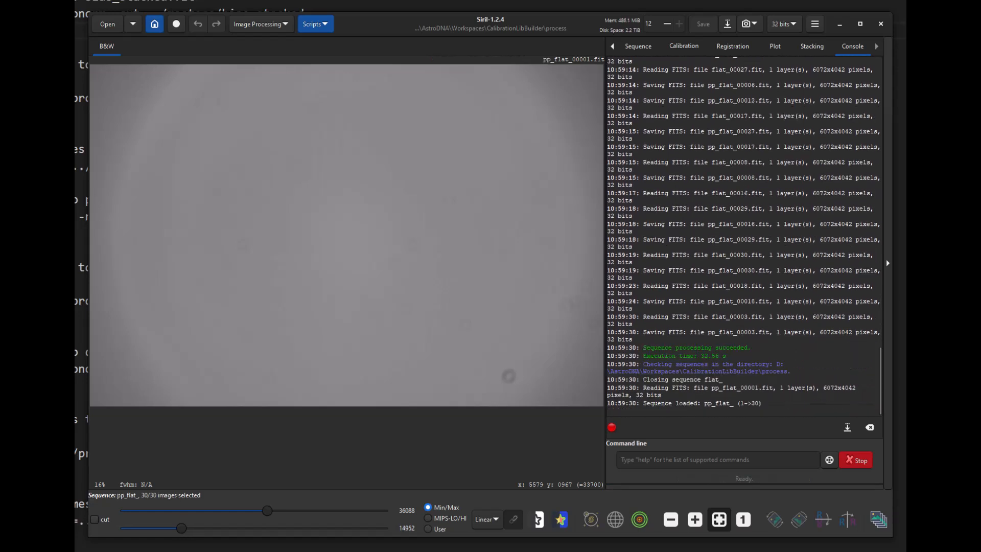
# - Stack the calibrated flat sequence with multiplicative normalisation, saving the result as "..\masters\C11 XLT - ASI2400MC Pro 1 - G140 O25 T10 - Master FLAT_IR"
pyautogui.click(690, 47)
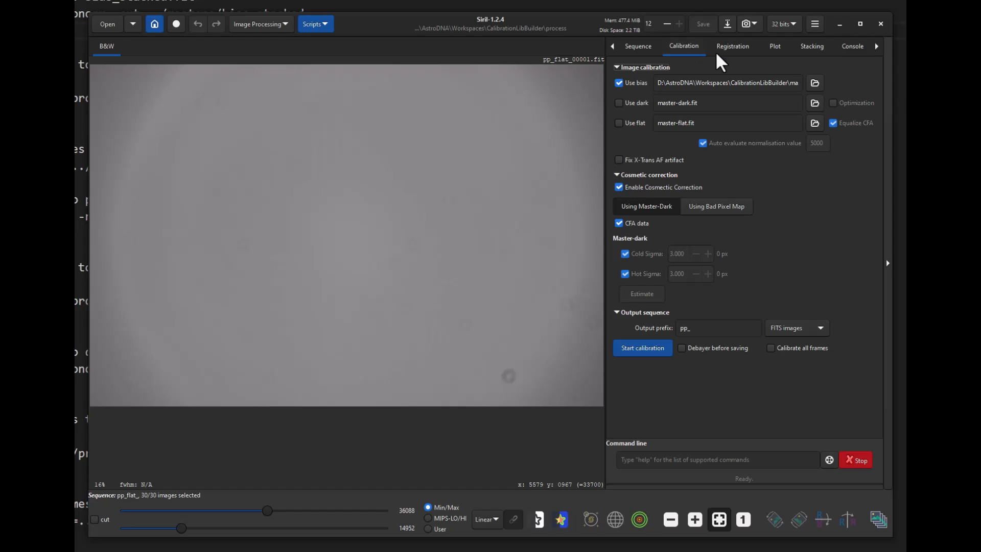
pyautogui.click(813, 46)
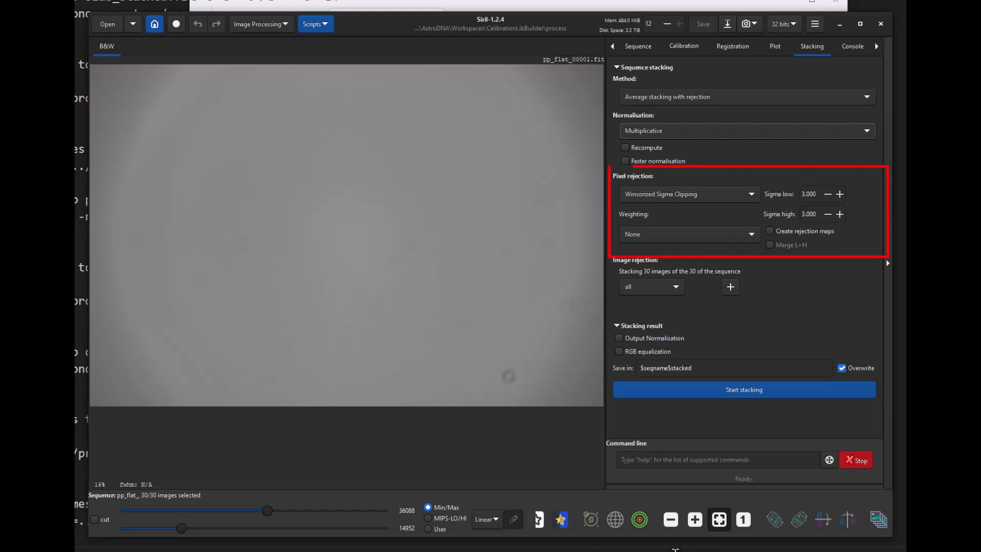
pyautogui.click(705, 368)
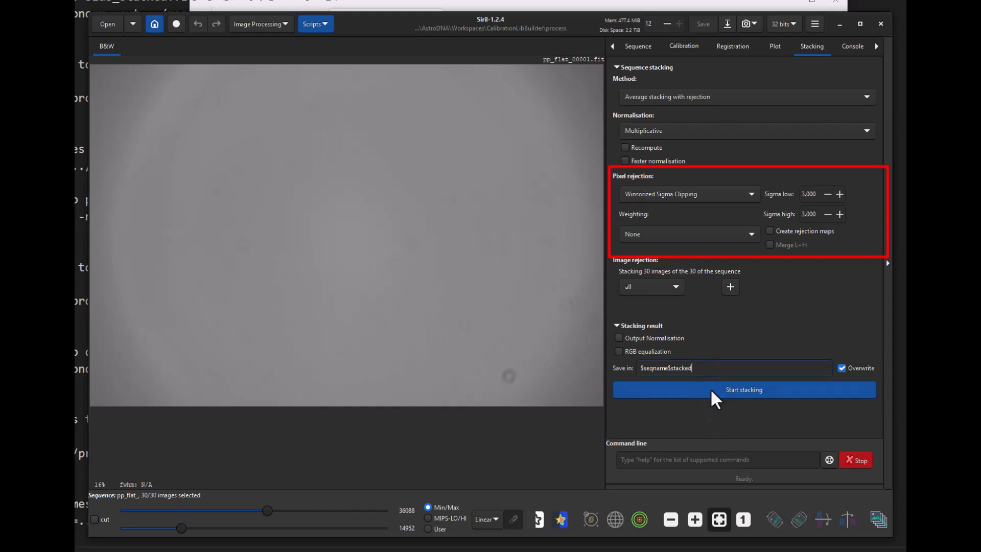
pyautogui.hotkey('ctrl', 'a')
pyautogui.write('..\\')
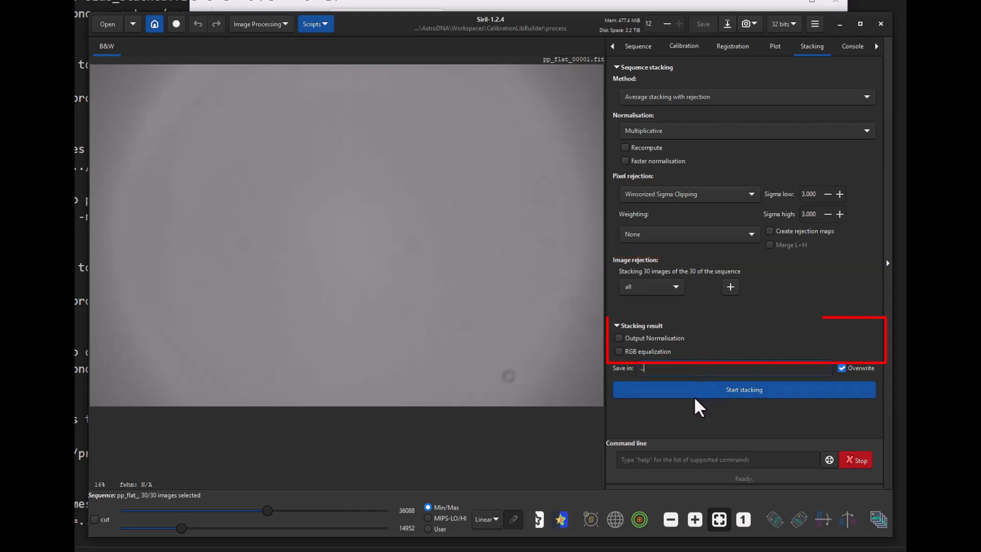
pyautogui.write('masters')
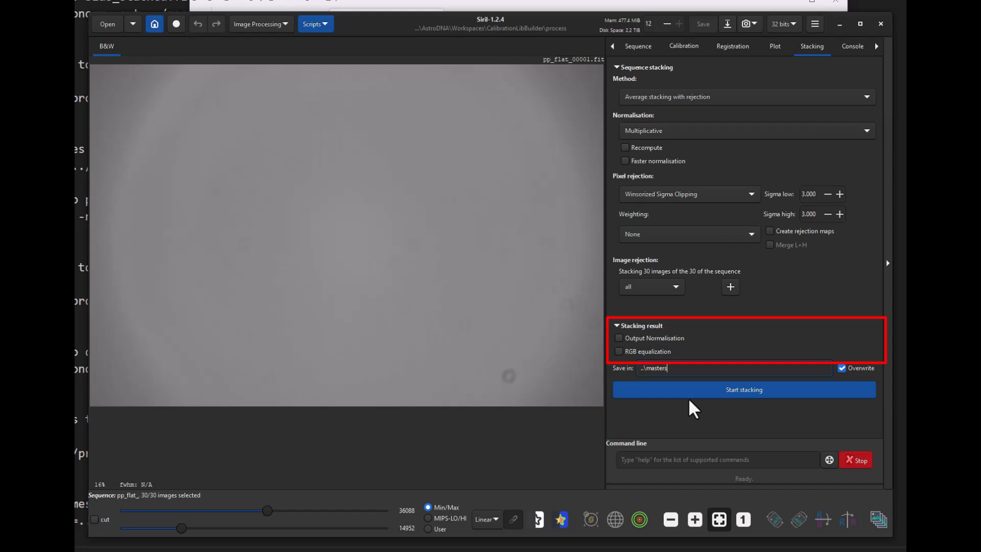
pyautogui.write('\\C')
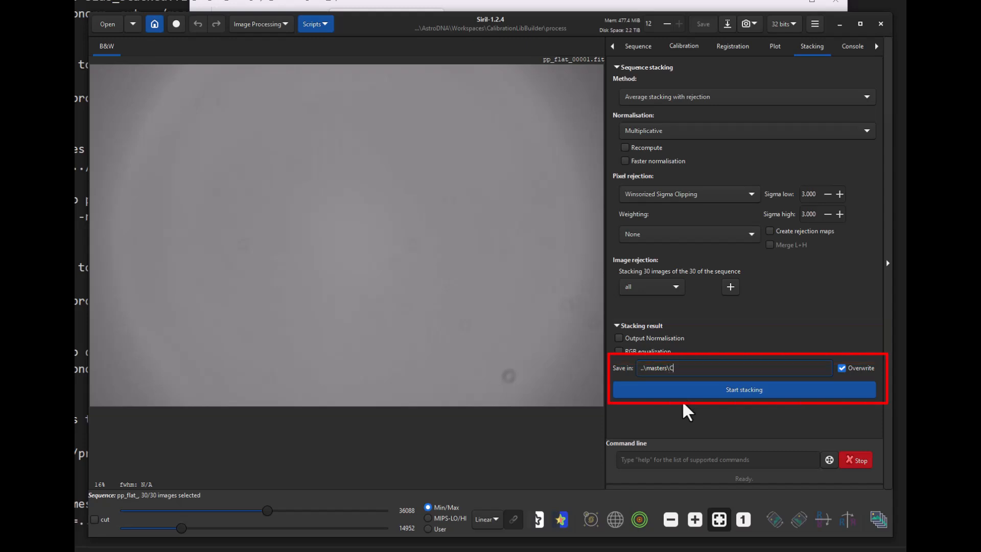
pyautogui.write('11')
pyautogui.write(' XLT')
pyautogui.write(' - A')
pyautogui.write('SI2400MC Pro')
pyautogui.write(' 1')
pyautogui.write(' - ')
pyautogui.write('G140')
pyautogui.write(' O25 T10')
pyautogui.write(' - Master')
pyautogui.write(' FLA')
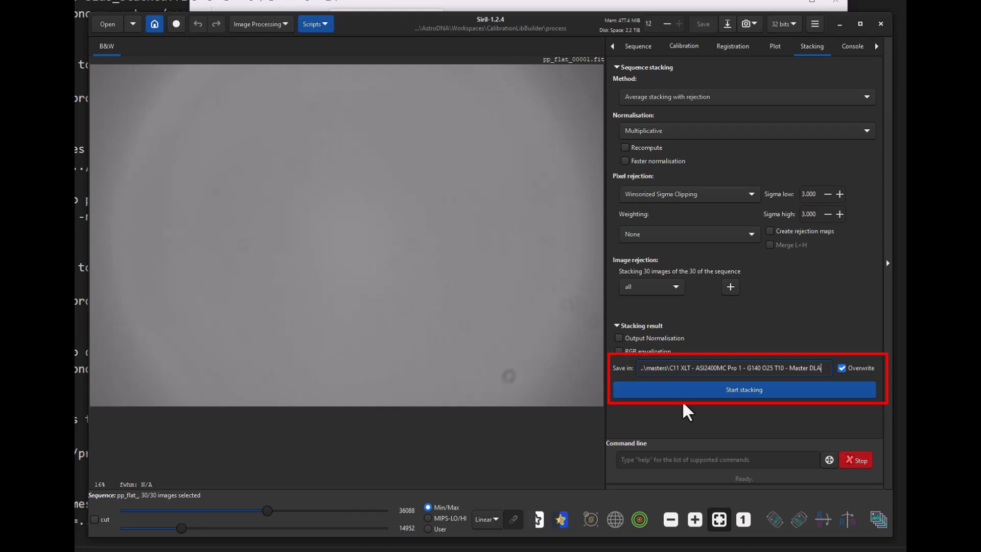
pyautogui.write('T_IR')
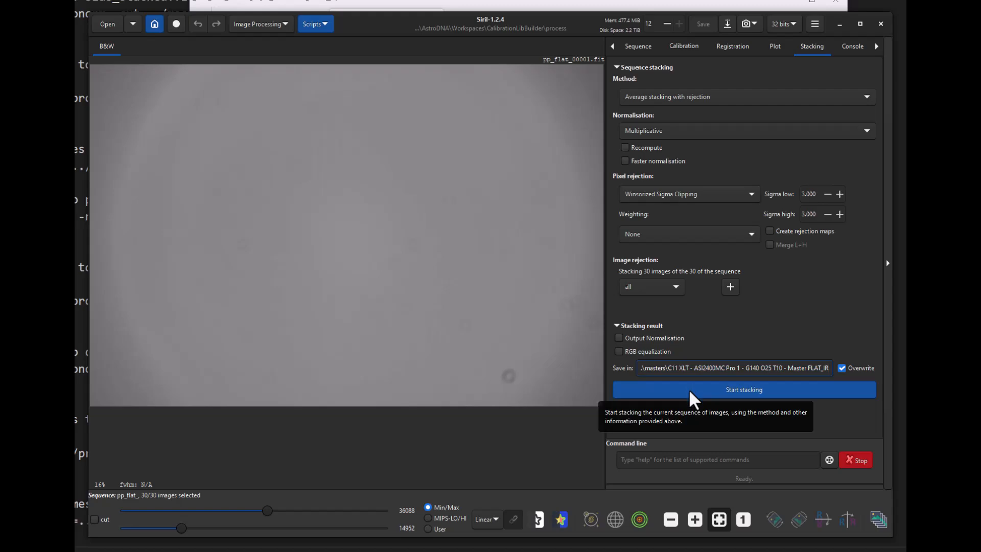
pyautogui.click(689, 389)
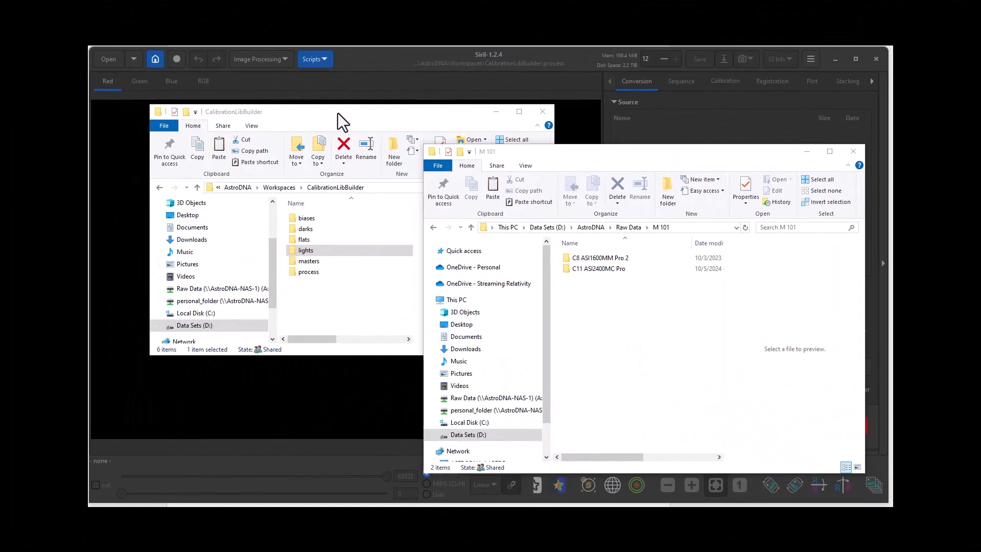
# - Open the workspace's lights folder and, in the other file window, the M 101 raw data folder C11 ASI2400MC Pro\2024-10-05
pyautogui.click(405, 167)
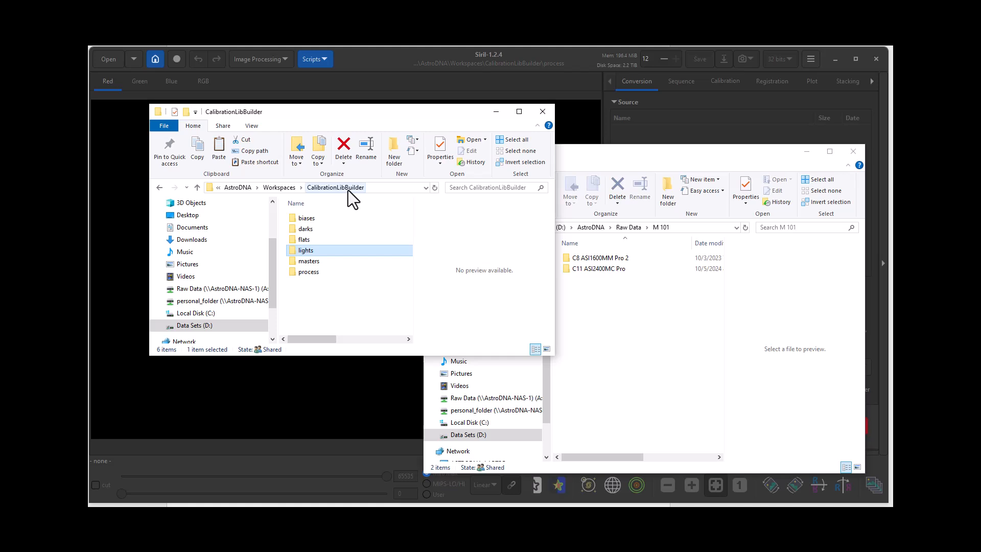
pyautogui.click(640, 155)
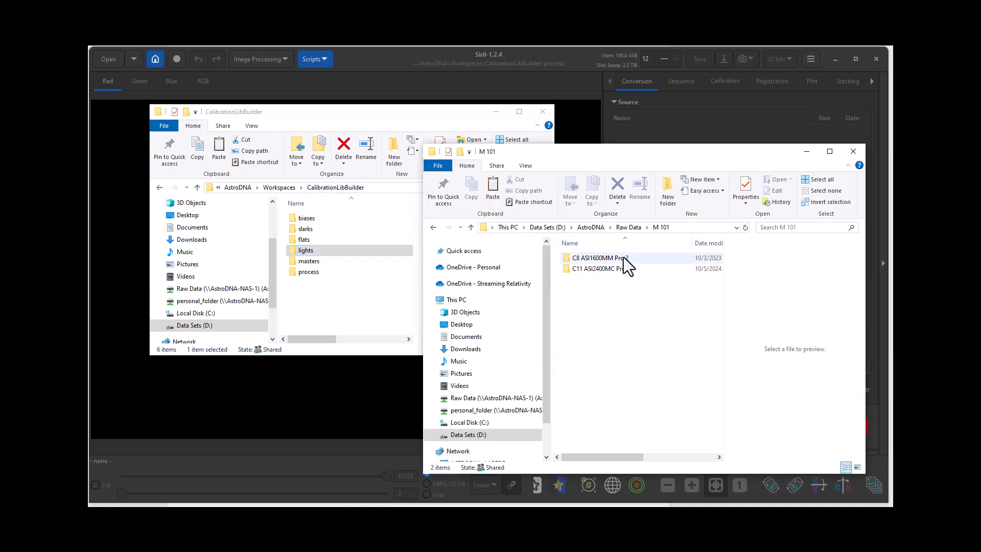
pyautogui.click(336, 250)
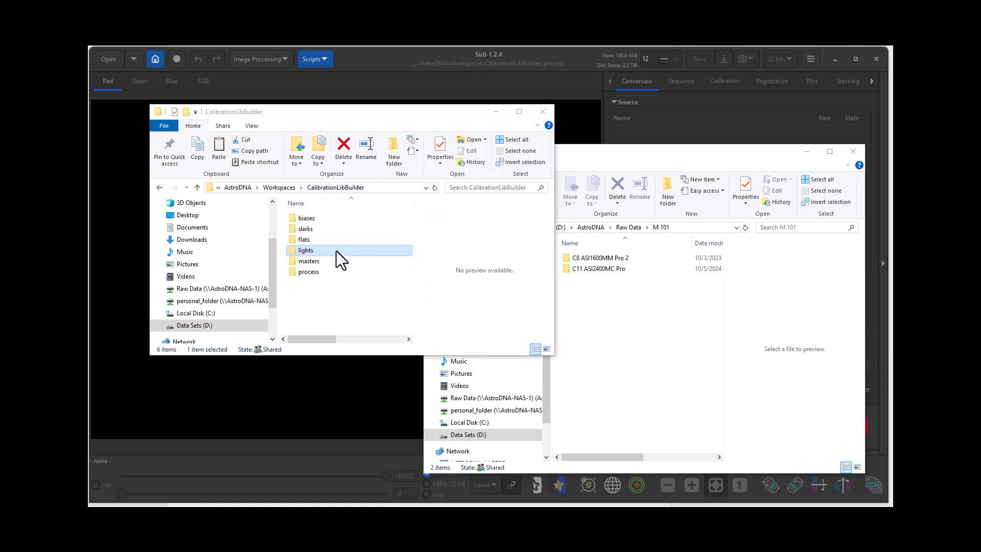
pyautogui.doubleClick(336, 250)
pyautogui.doubleClick(601, 269)
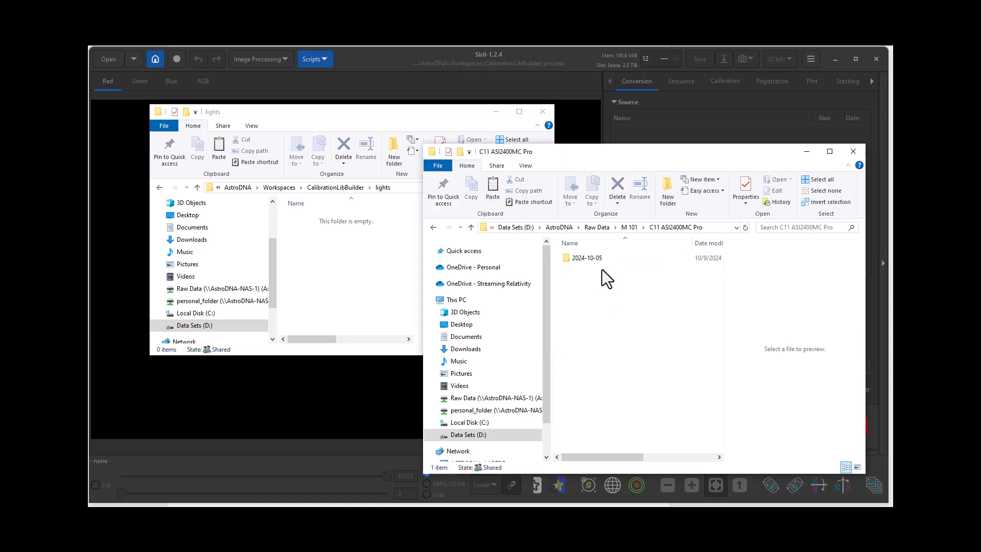
pyautogui.doubleClick(595, 257)
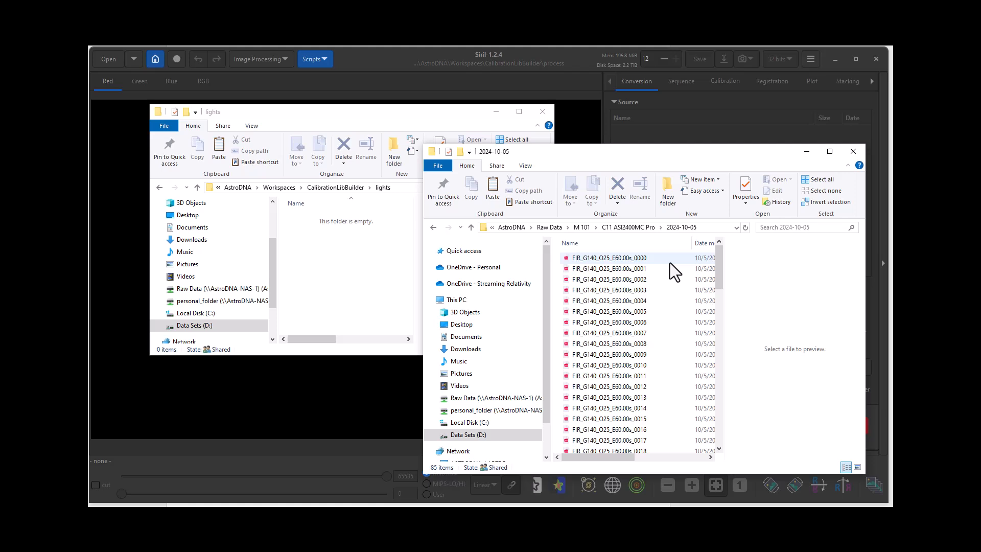
# - Copy all light frames from the 2024-10-05 folder into the workspace's lights folder and close both folder windows
pyautogui.hotkey('ctrl', 'a')
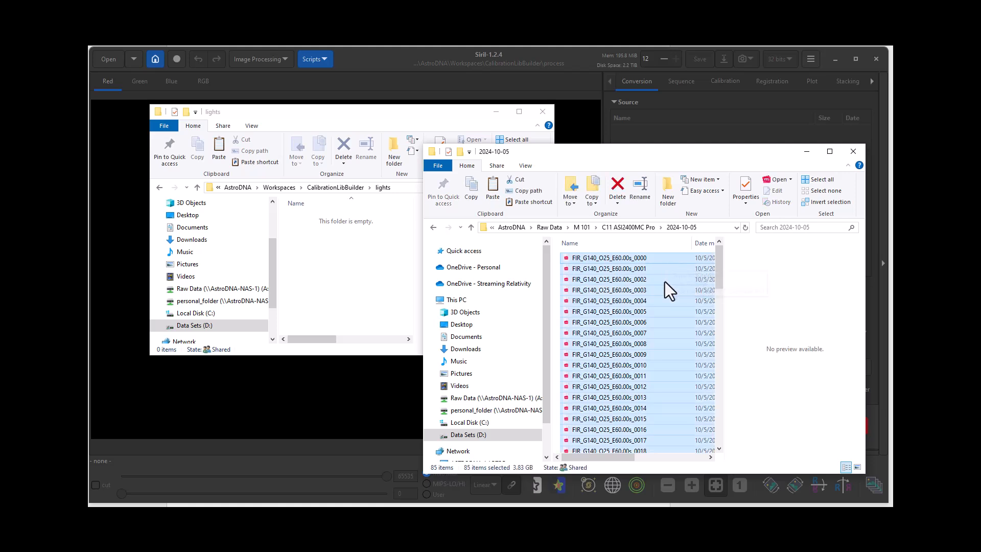
pyautogui.rightClick(638, 300)
pyautogui.click(574, 396)
pyautogui.click(330, 254)
pyautogui.rightClick(351, 252)
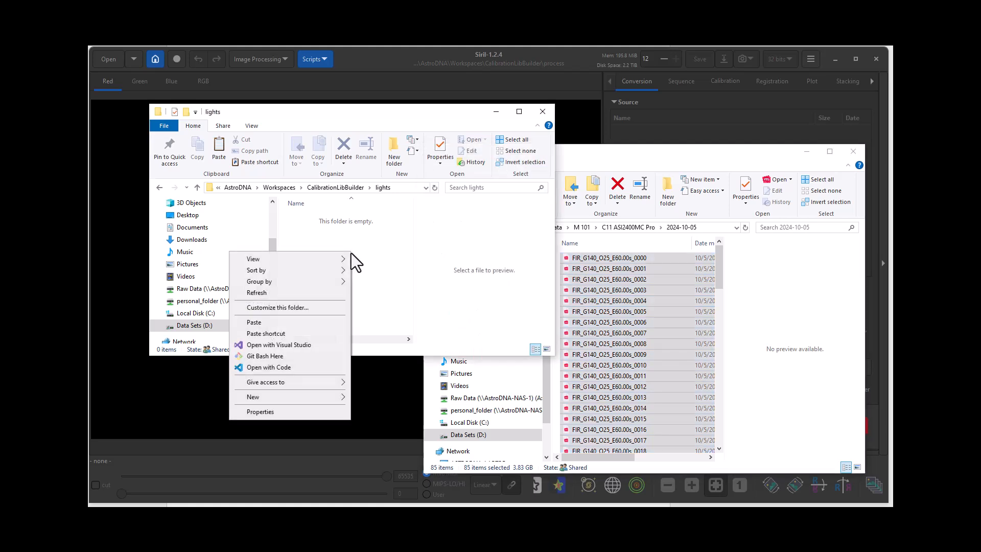
pyautogui.click(284, 322)
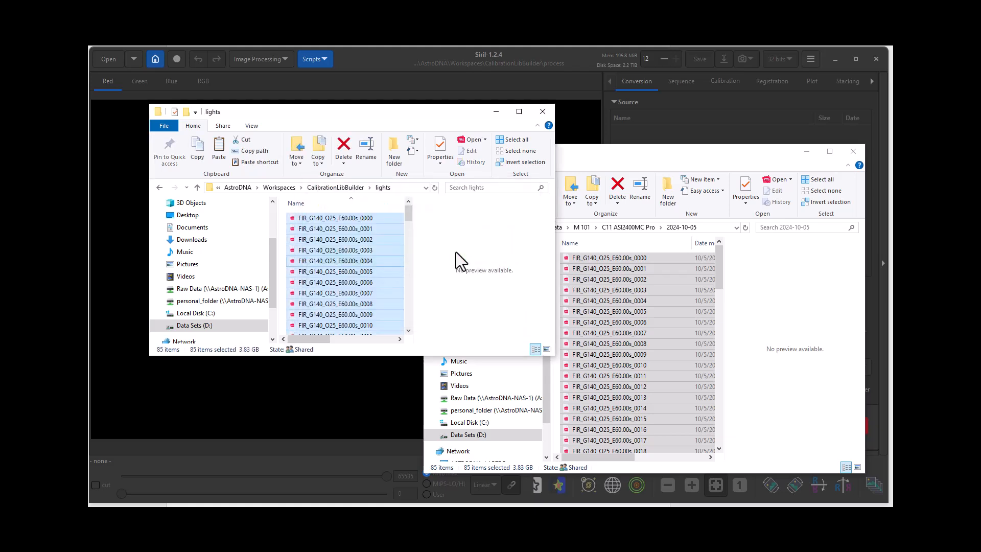
pyautogui.click(543, 110)
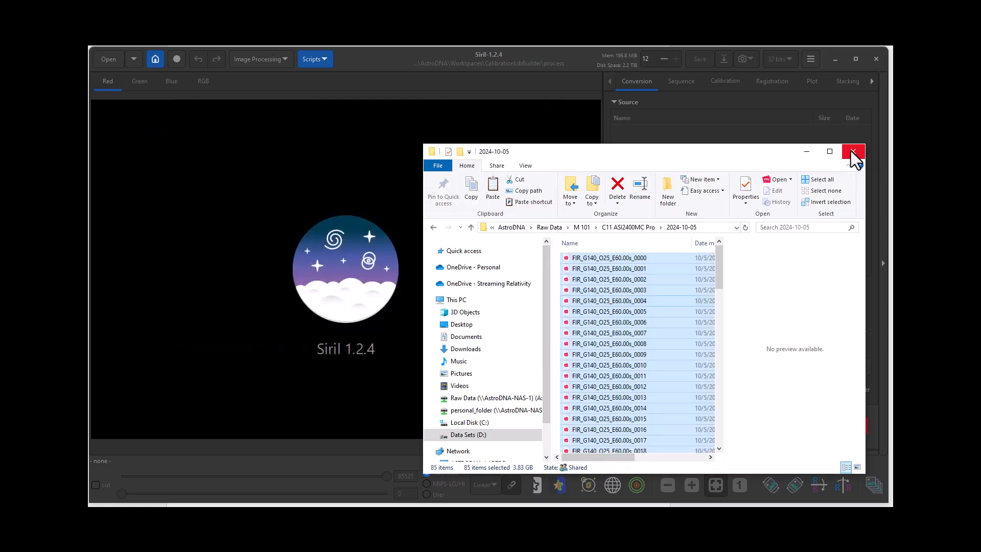
pyautogui.click(853, 152)
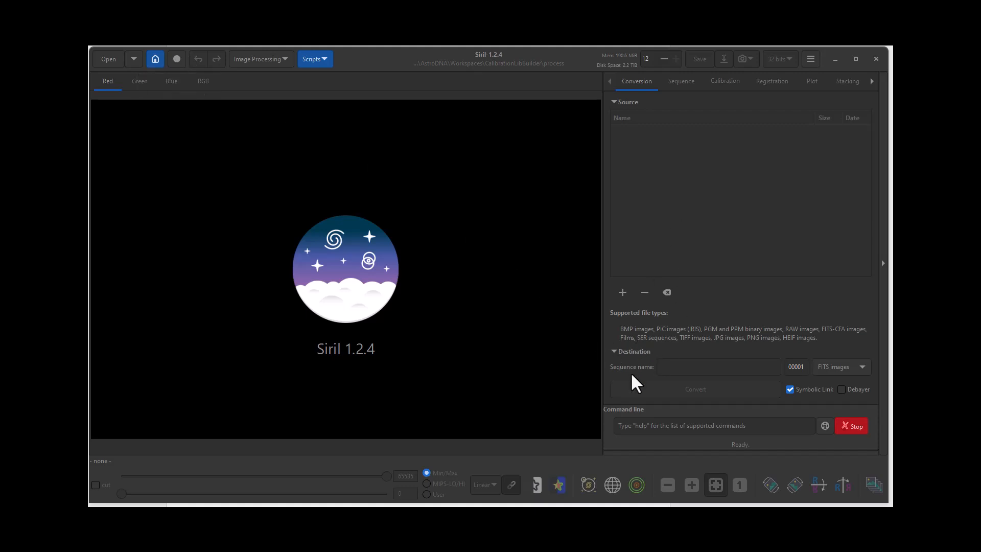
# - Name the conversion sequence light and load all FITS files from the CalibrationLibBuilder lights folder as its source
pyautogui.click(667, 367)
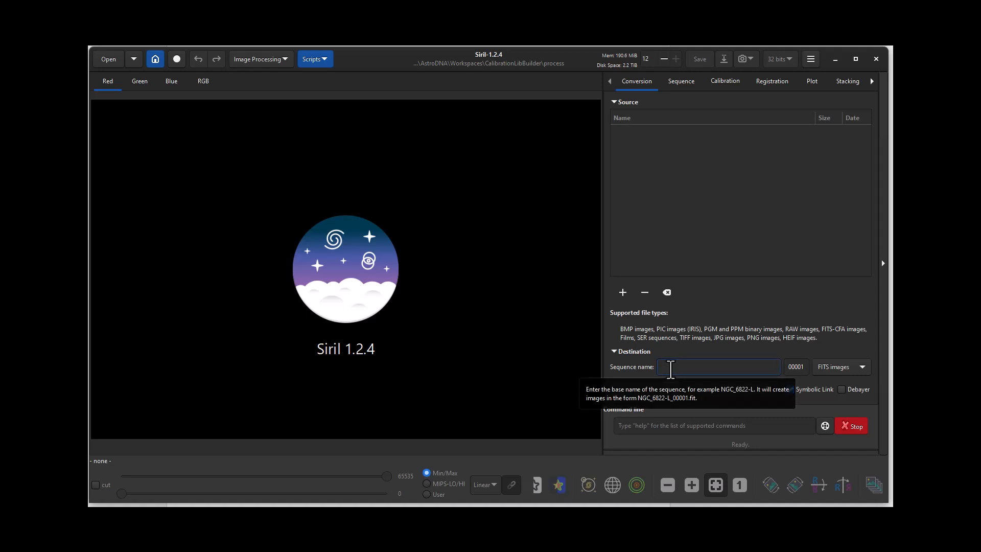
pyautogui.write('li')
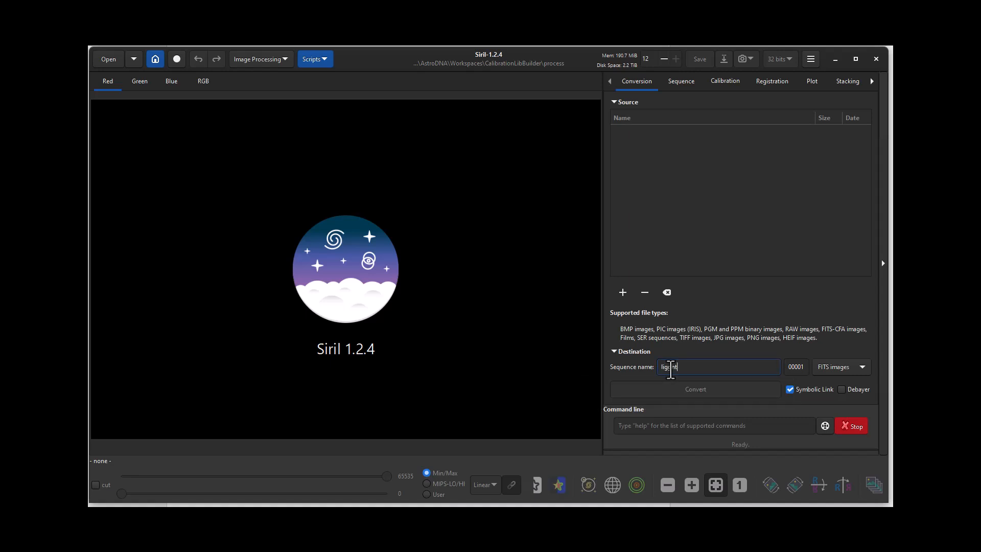
pyautogui.write('ght')
pyautogui.click(623, 293)
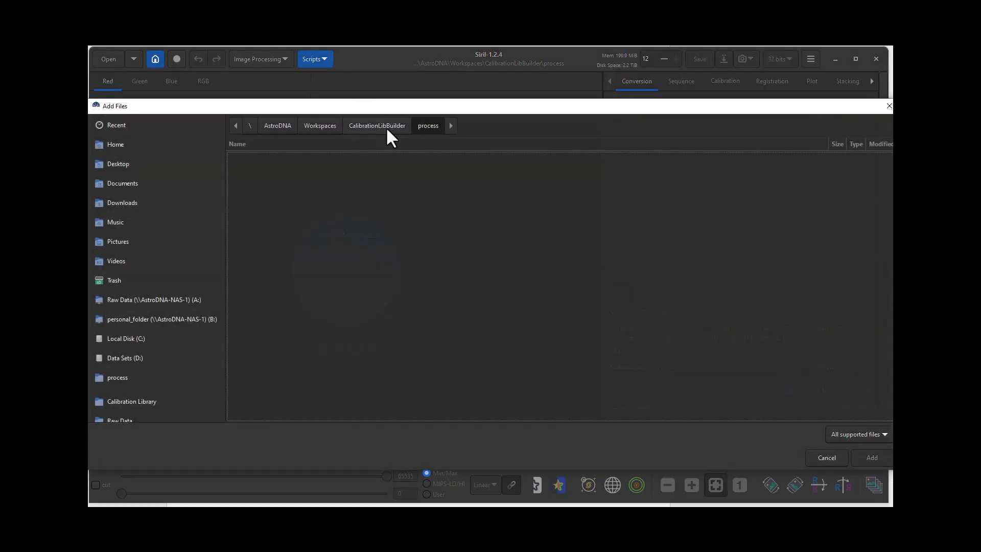
pyautogui.click(385, 127)
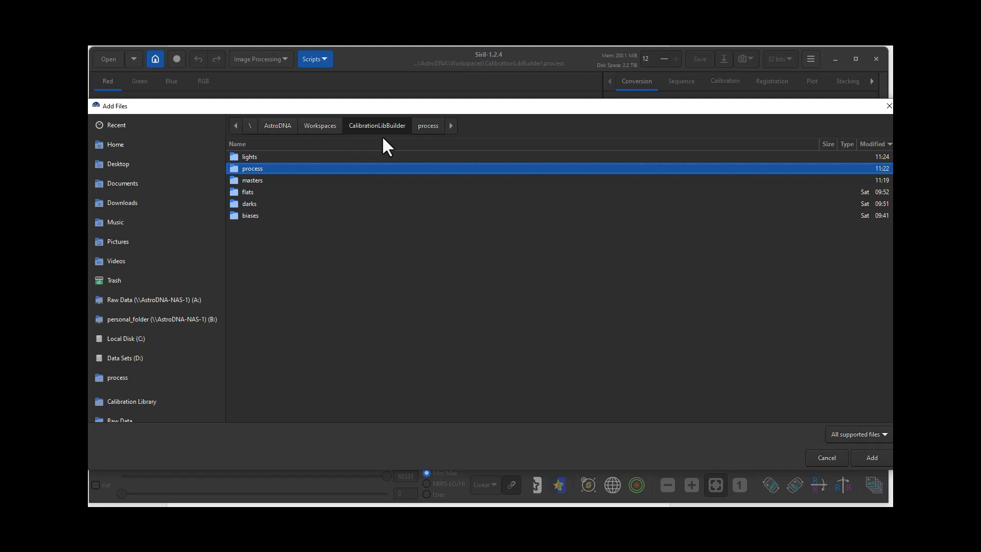
pyautogui.doubleClick(253, 157)
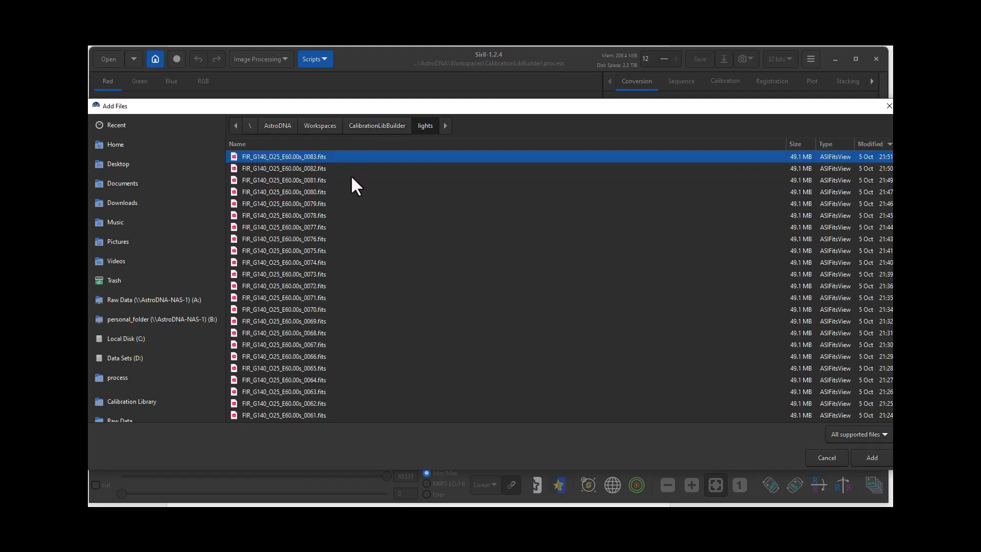
pyautogui.hotkey('ctrl', 'a')
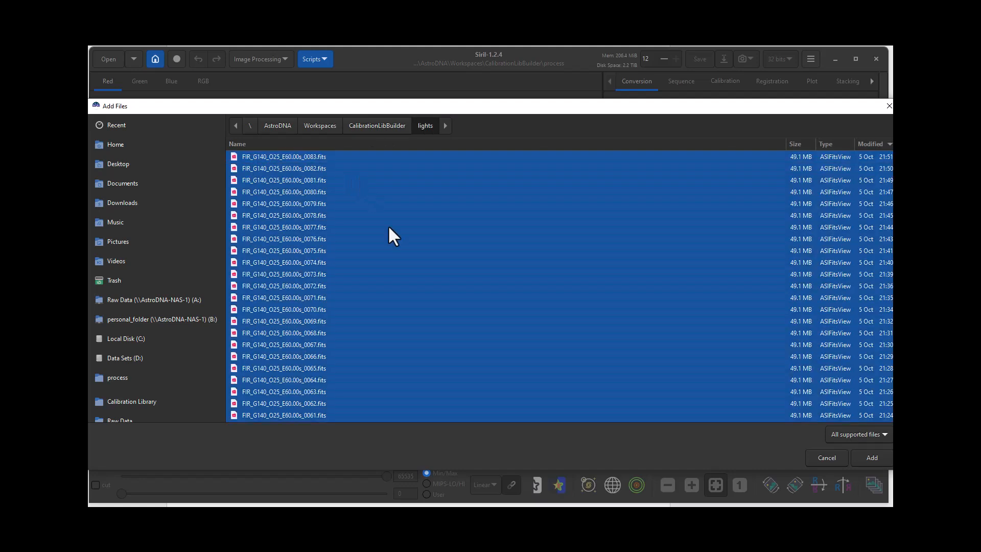
pyautogui.click(873, 458)
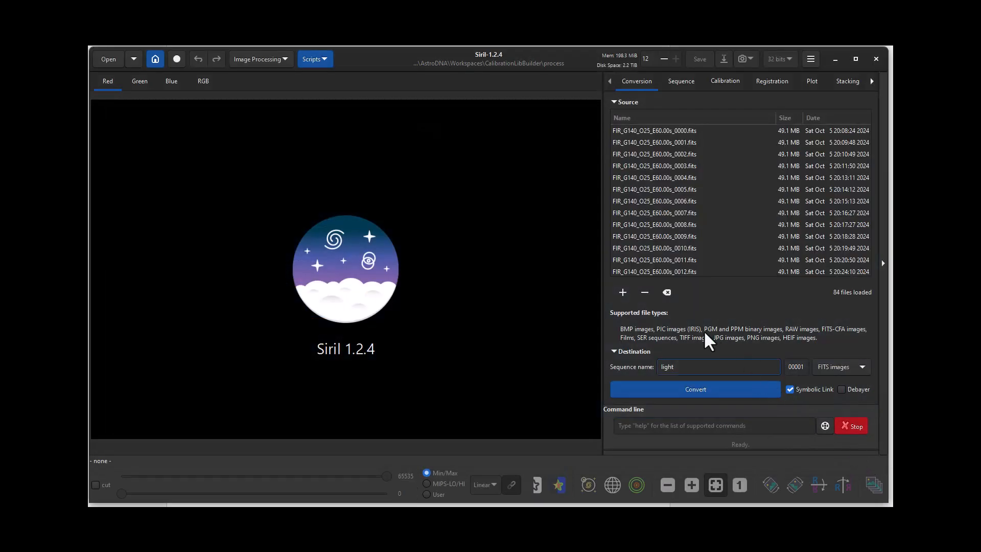
# - Convert the loaded light frames into the sequence and display the image with AutoStretch
pyautogui.click(713, 391)
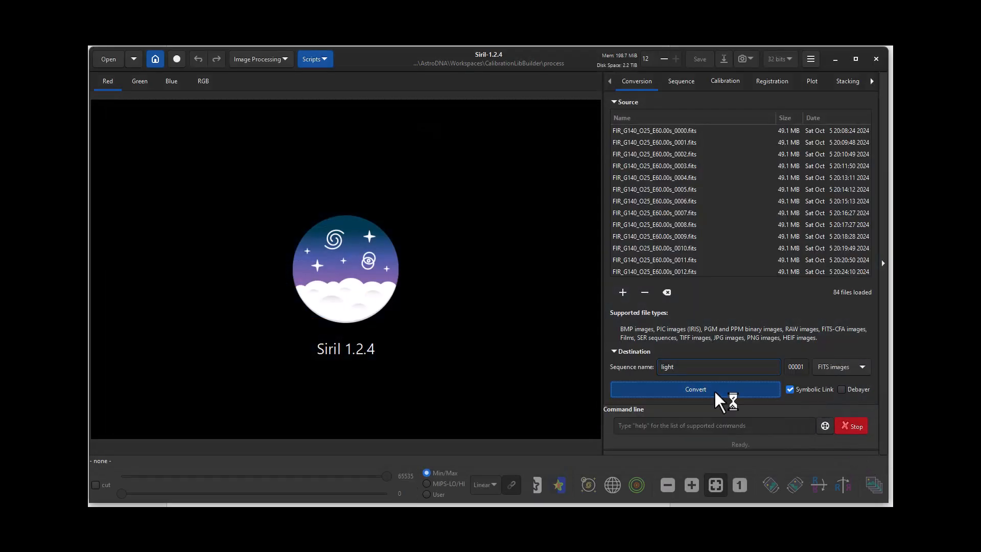
pyautogui.click(497, 485)
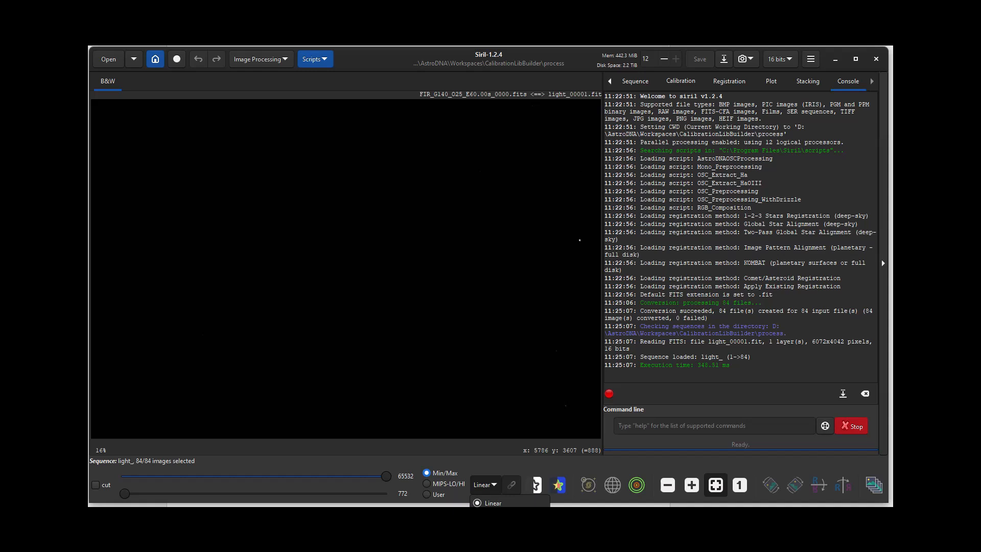
pyautogui.click(509, 503)
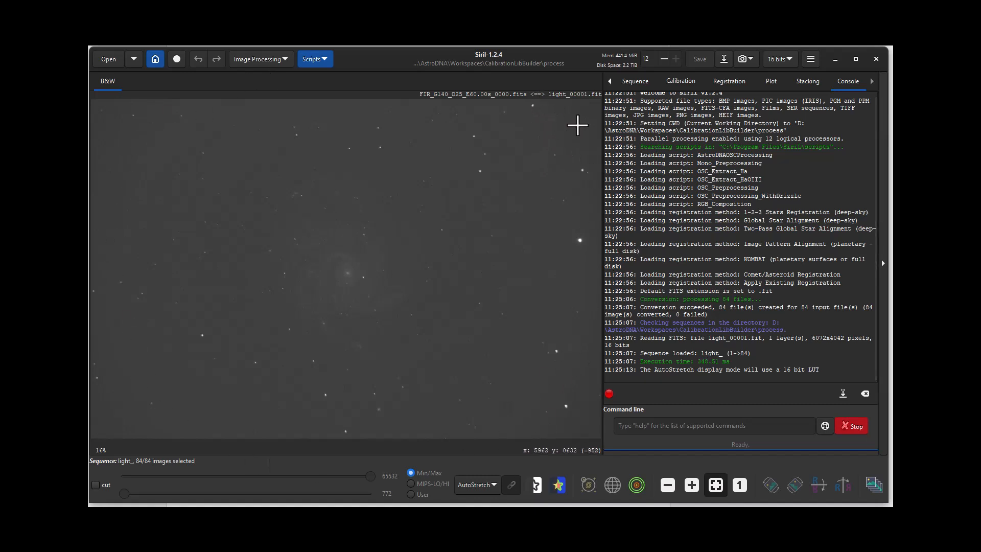
# - Set "ASI2400MC Pro 1 - G140 O25 T10 - Master DARK_60s.fit" from the masters folder as the dark for calibrating the light sequence
pyautogui.press('F2')
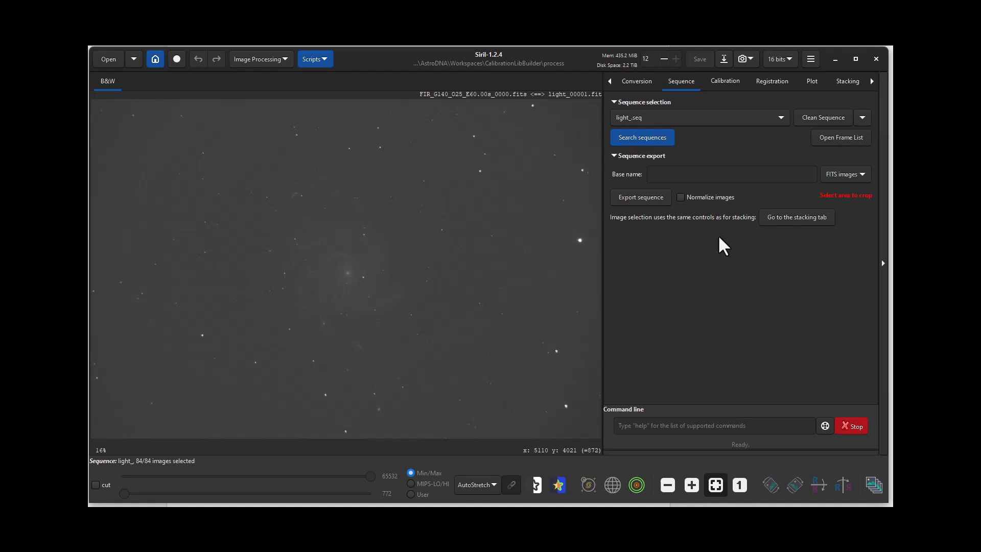
pyautogui.click(731, 81)
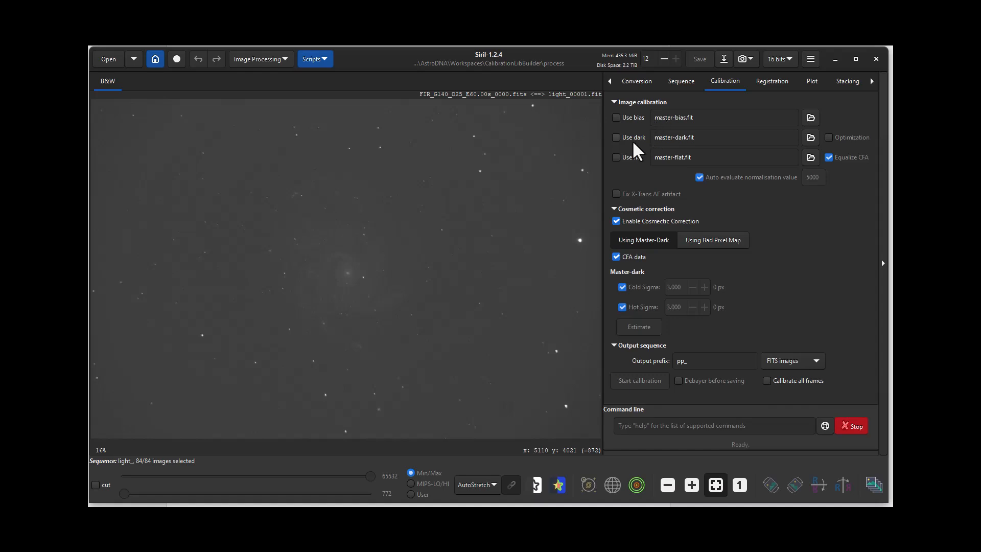
pyautogui.click(810, 137)
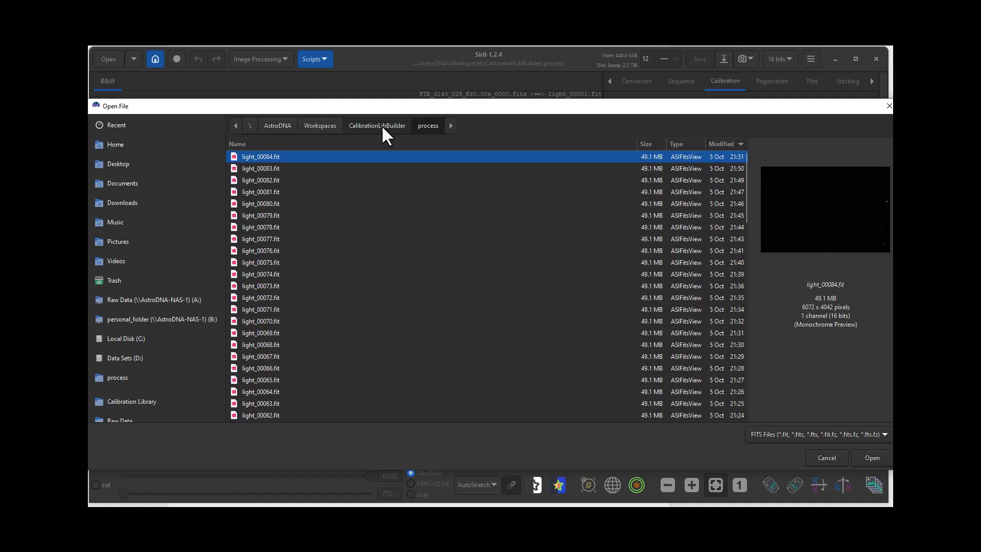
pyautogui.click(379, 127)
pyautogui.doubleClick(259, 180)
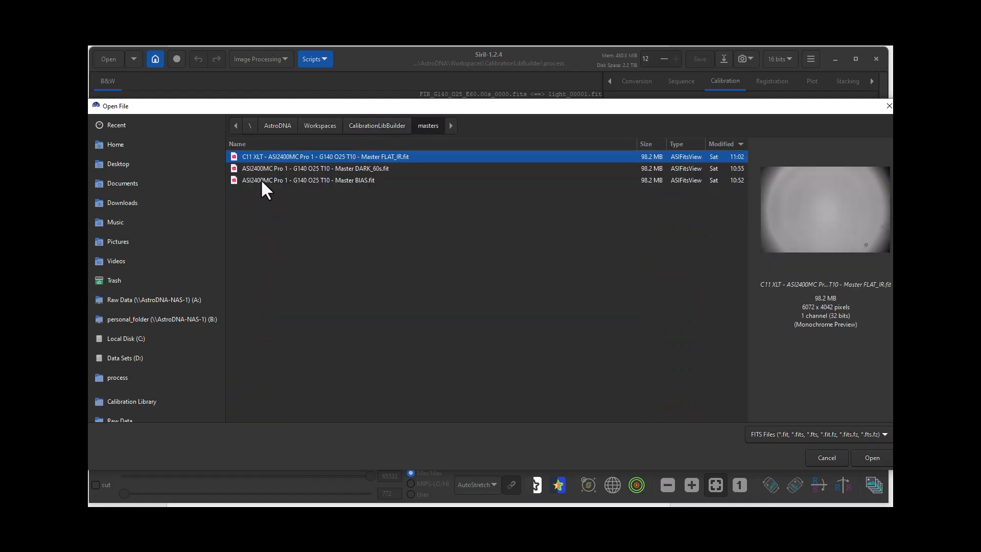
pyautogui.doubleClick(325, 168)
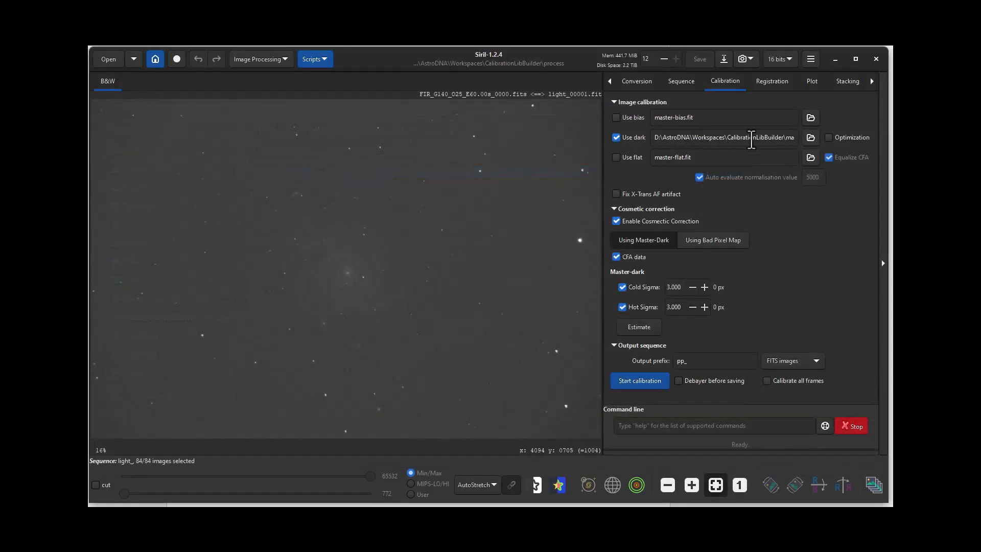
# - Add "C11 XLT - ASI2400MC Pro 1 - G140 O25 T10 - Master FLAT_IR.fit" as the flat and calibrate the light sequence with debayering before saving
pyautogui.click(811, 155)
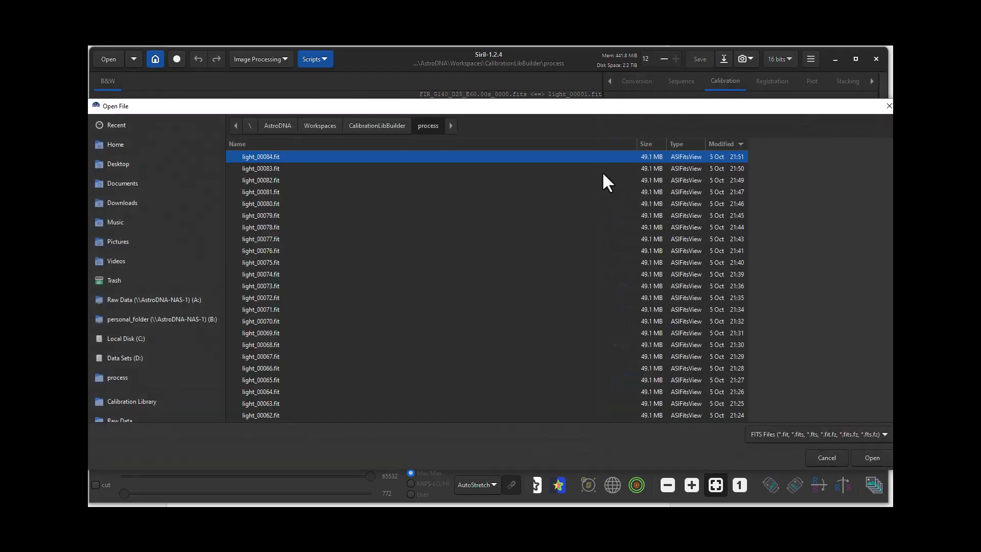
pyautogui.click(377, 126)
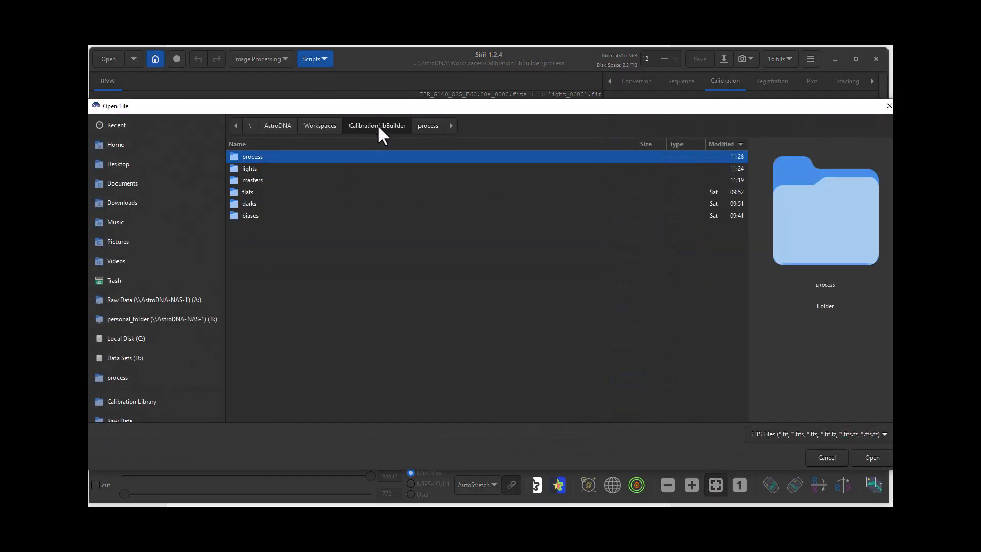
pyautogui.doubleClick(268, 180)
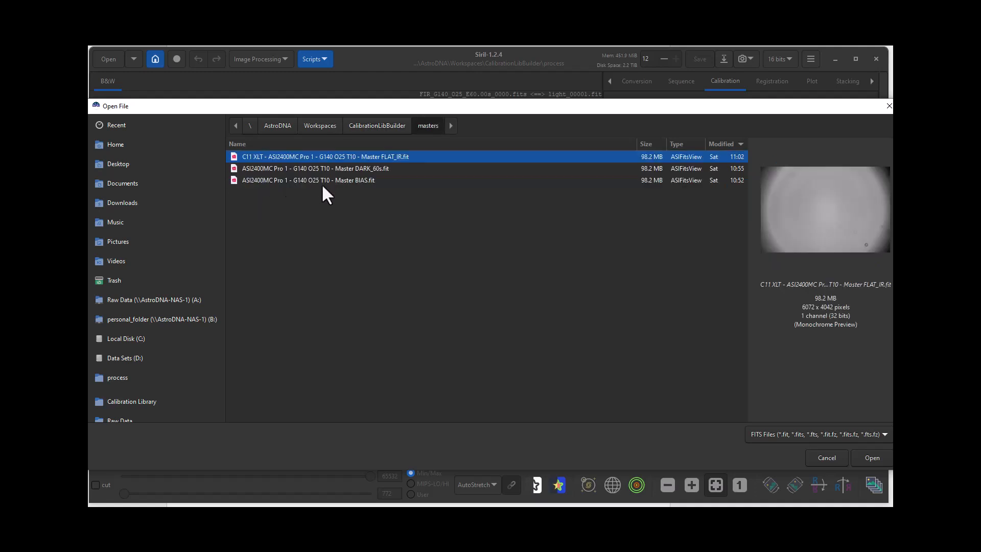
pyautogui.doubleClick(360, 156)
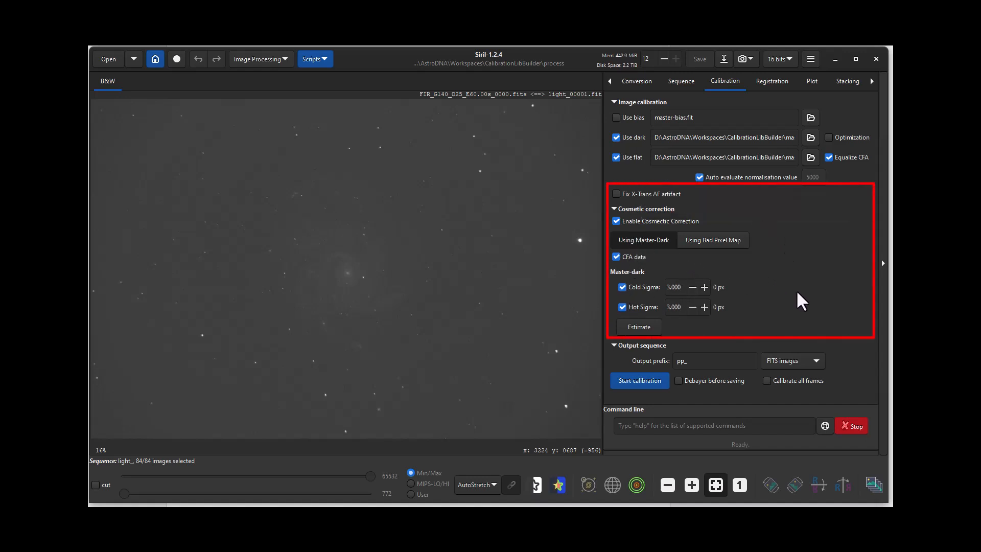
pyautogui.click(678, 381)
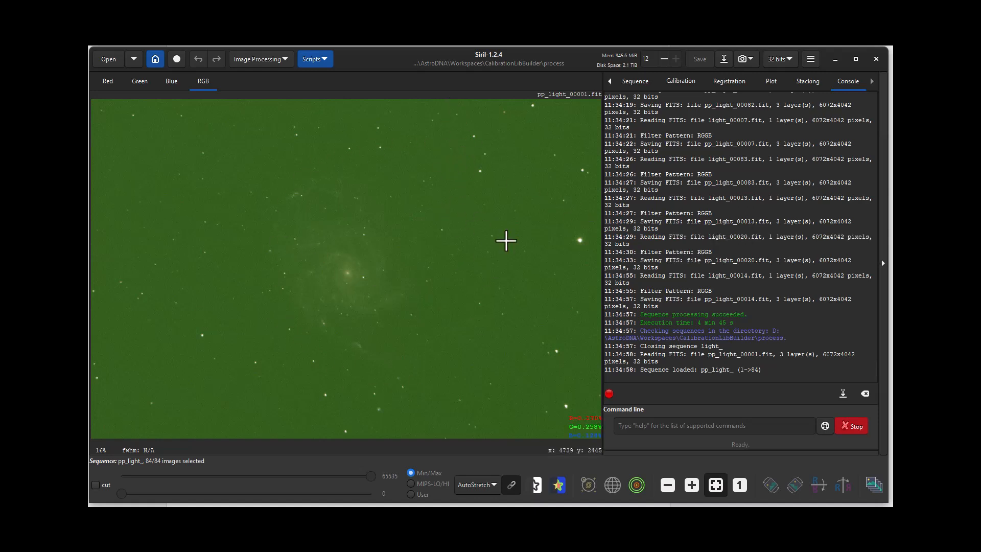
# - Unlink the AutoStretch channels and register all calibrated light images using Global Star Alignment on the green channel
pyautogui.click(512, 485)
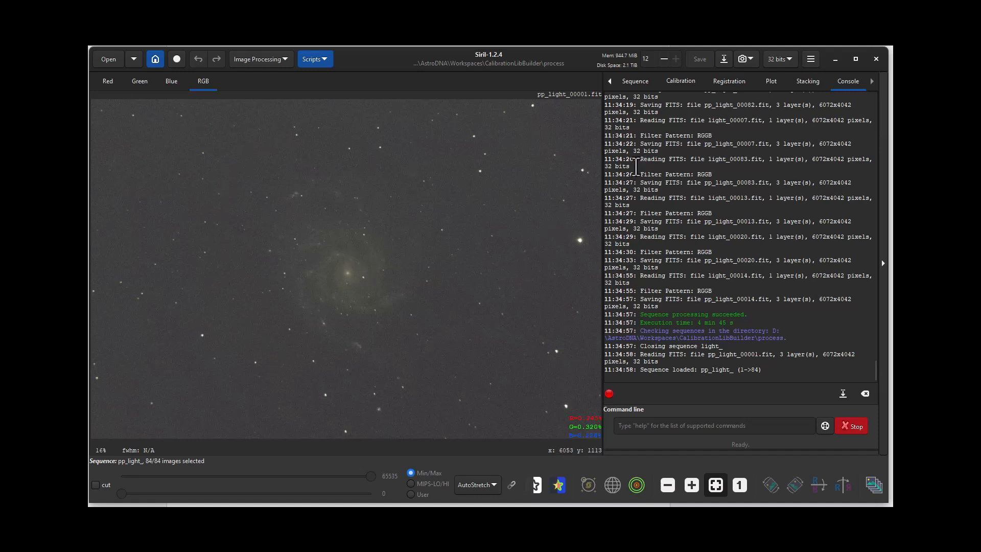
pyautogui.click(735, 81)
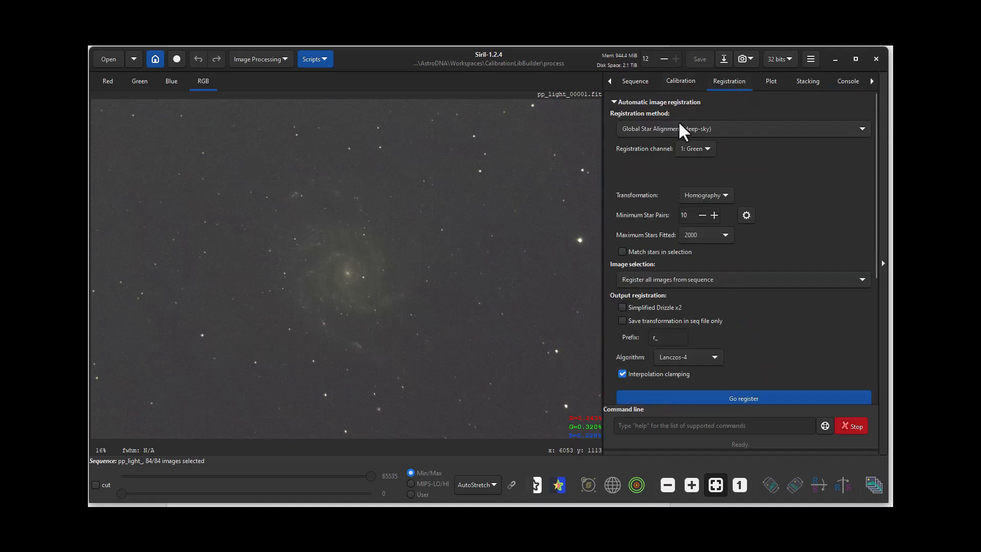
pyautogui.click(701, 399)
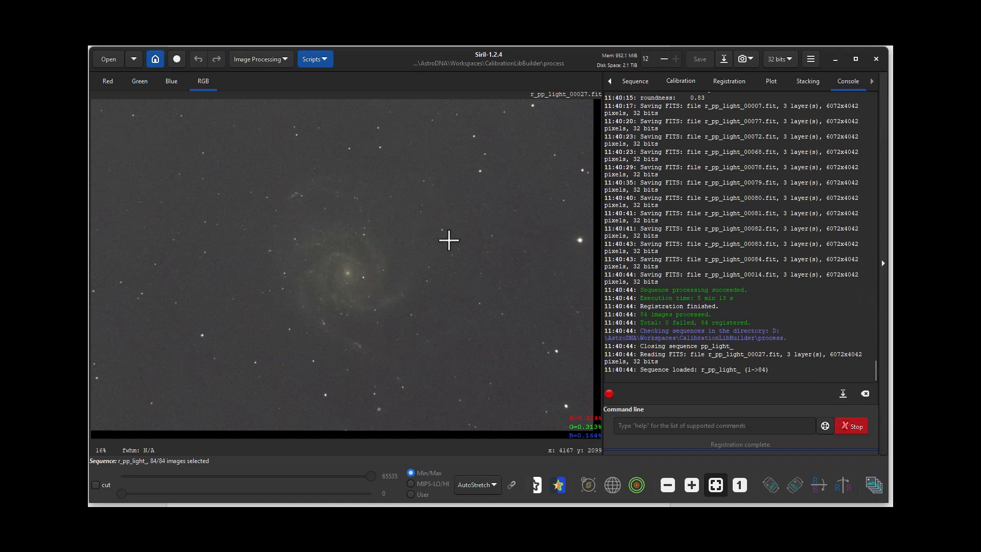
# - Stack all registered light frames with output normalisation and RGB equalization enabled, saving the result as "..\masters\m 101 Stack"
pyautogui.click(810, 82)
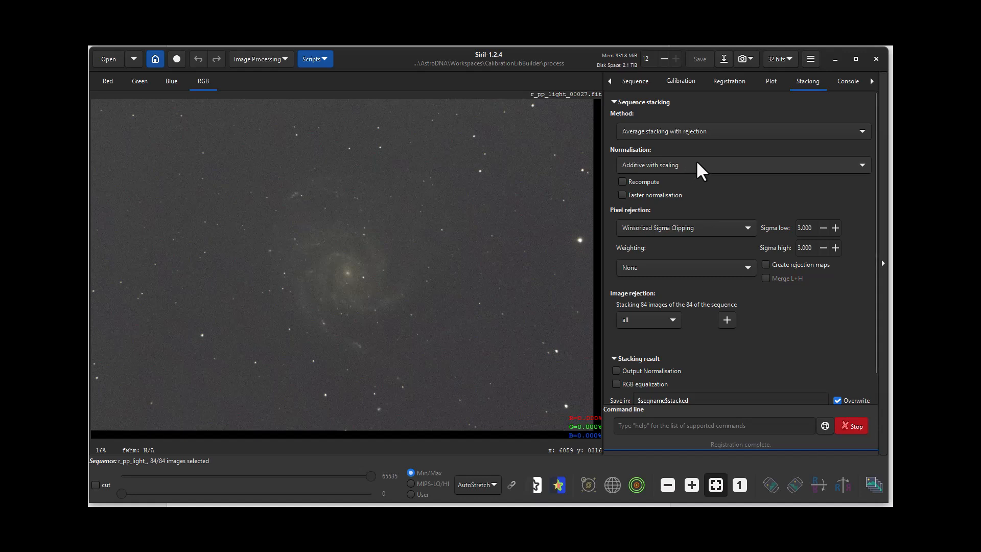
pyautogui.moveTo(698, 163)
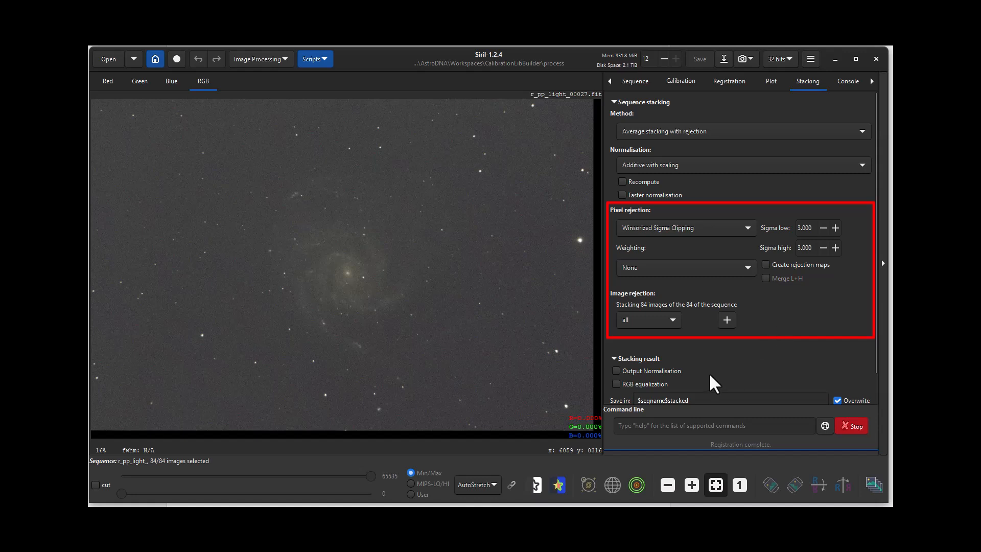
pyautogui.click(617, 382)
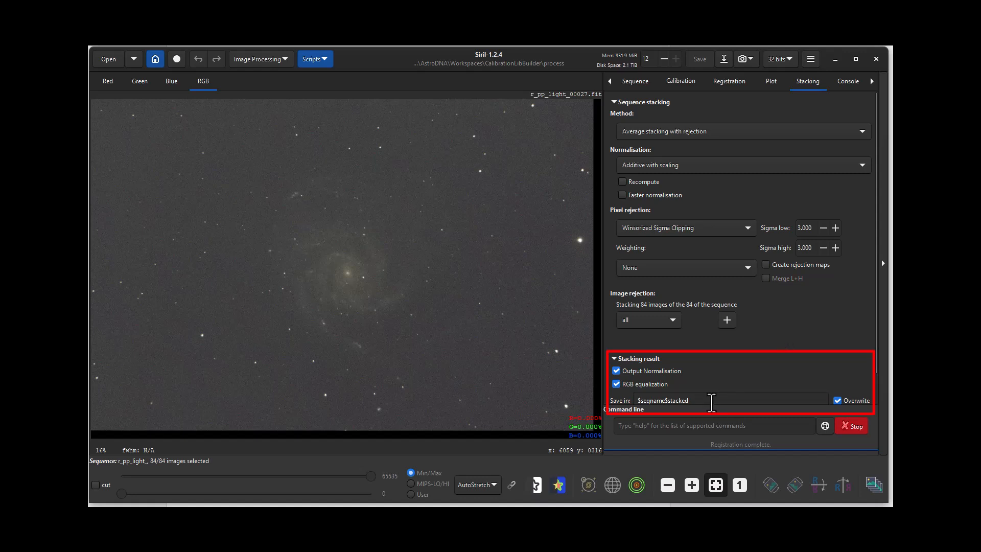
pyautogui.click(737, 399)
pyautogui.tripleClick(737, 393)
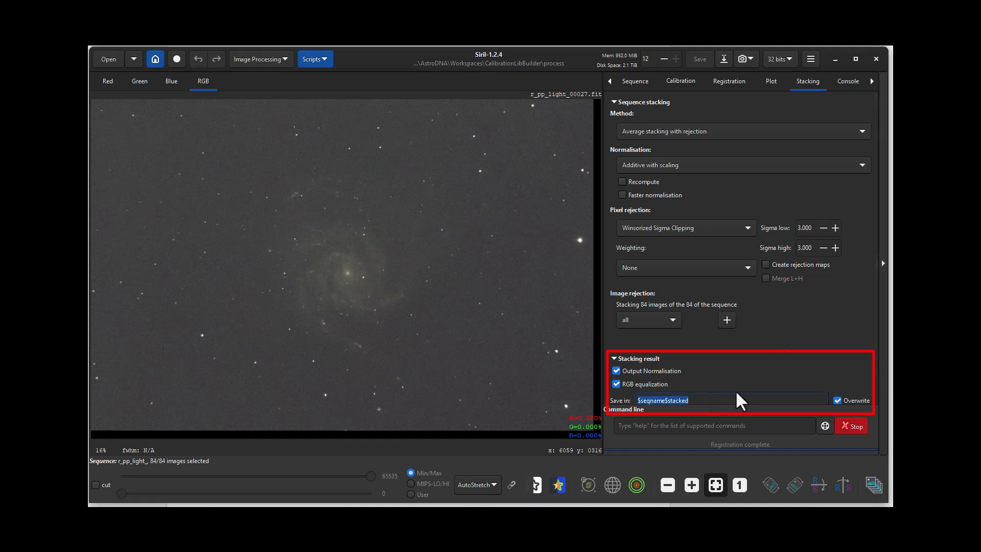
pyautogui.write('..\\masters\\m 101 Stack')
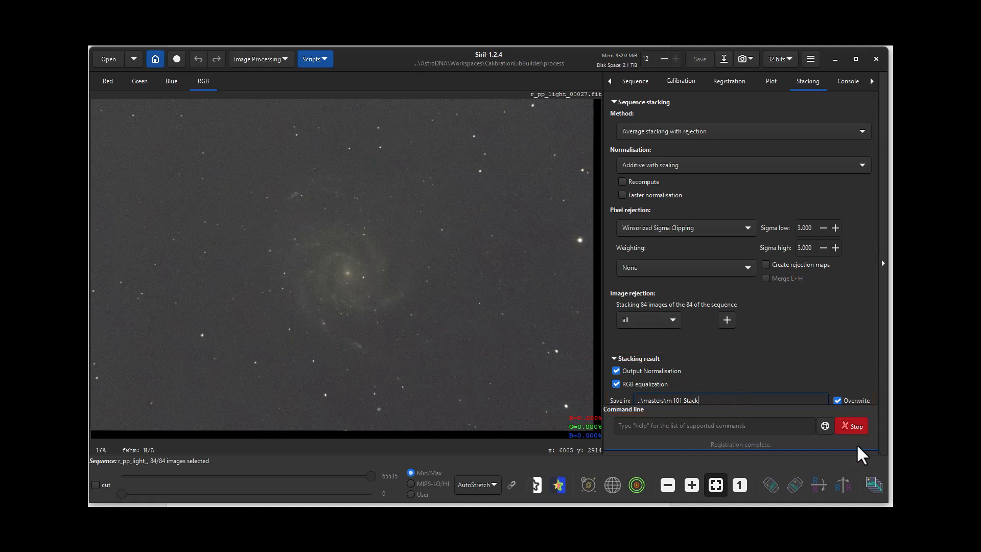
pyautogui.scroll(-1, 789, 339)
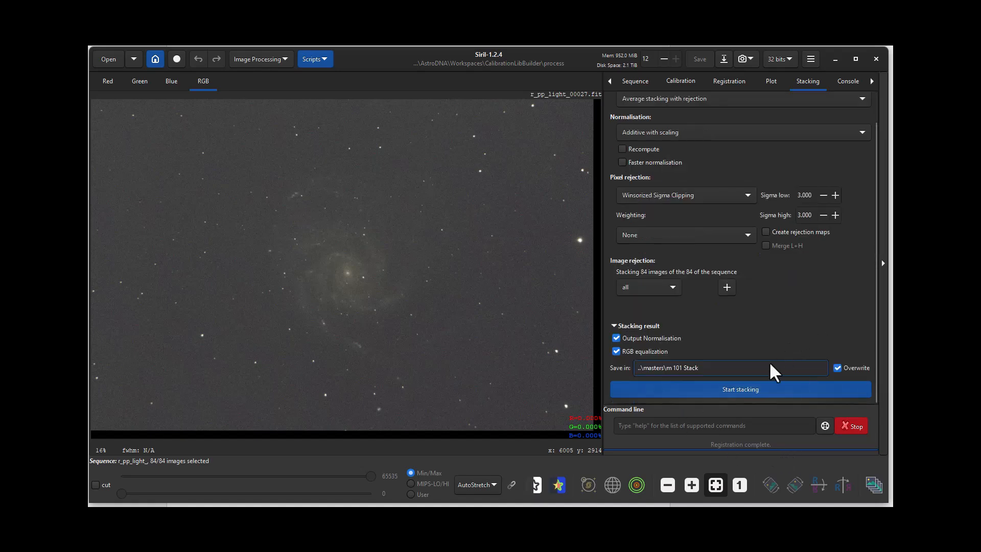
pyautogui.click(750, 390)
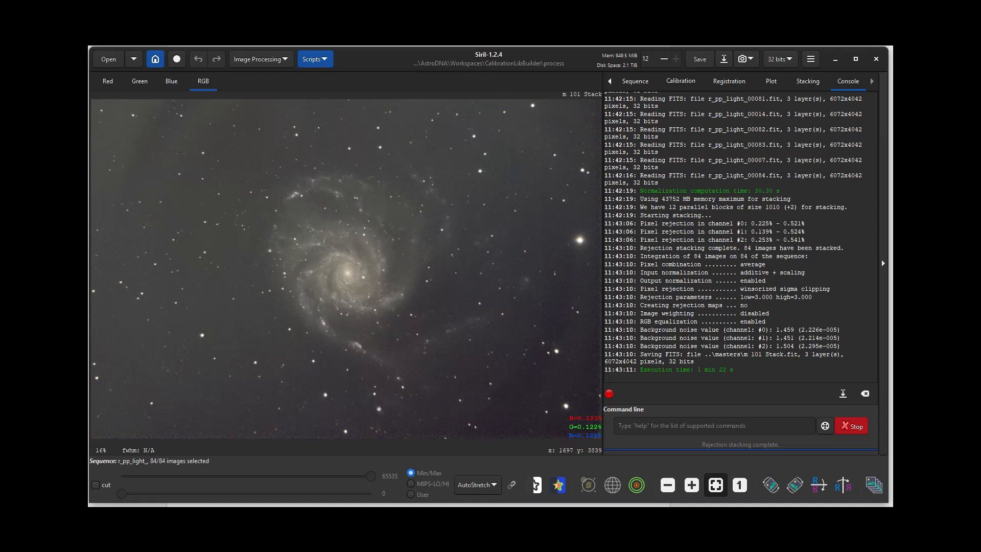
# - Switch to File Explorer and open AstroDNA\Workspaces\CalibrationLibBuilder\masters on the Data Sets (D:) drive to check the saved M 101 stack
pyautogui.press('super+e')
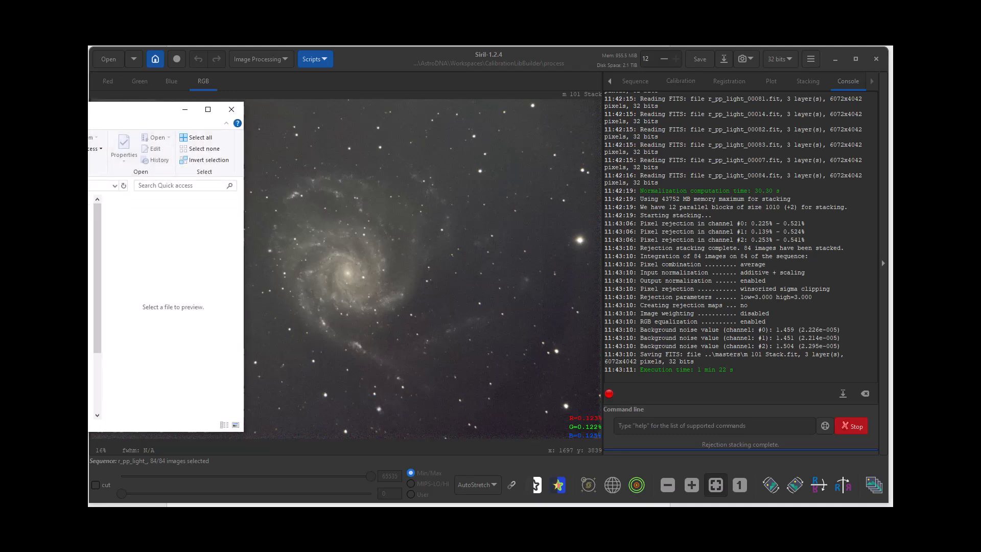
pyautogui.moveTo(92, 109); pyautogui.dragTo(447, 108)
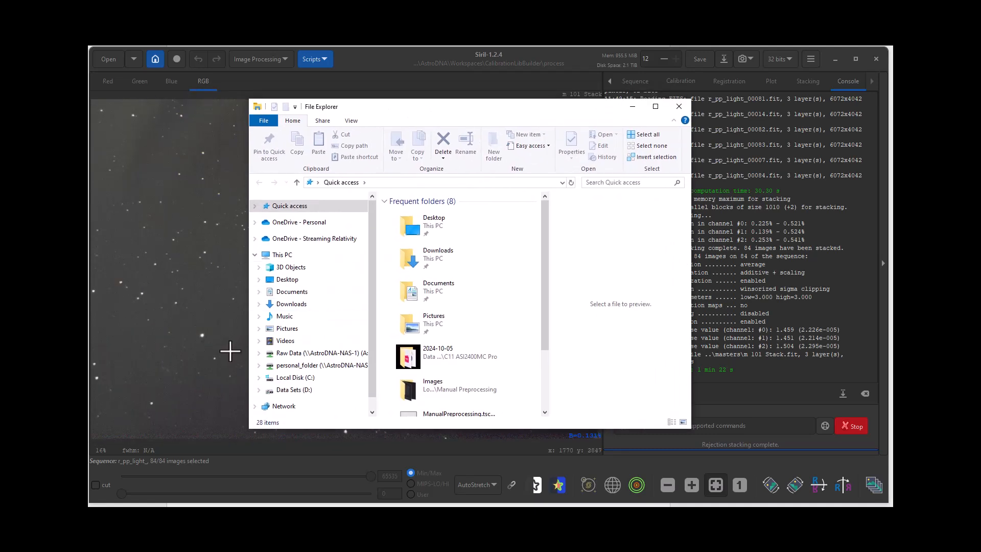
pyautogui.click(295, 391)
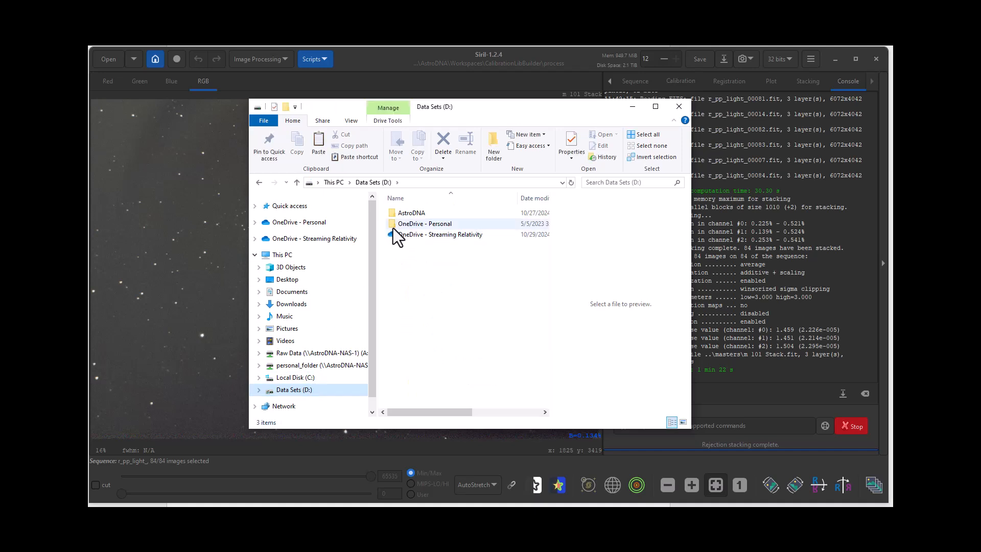
pyautogui.doubleClick(413, 212)
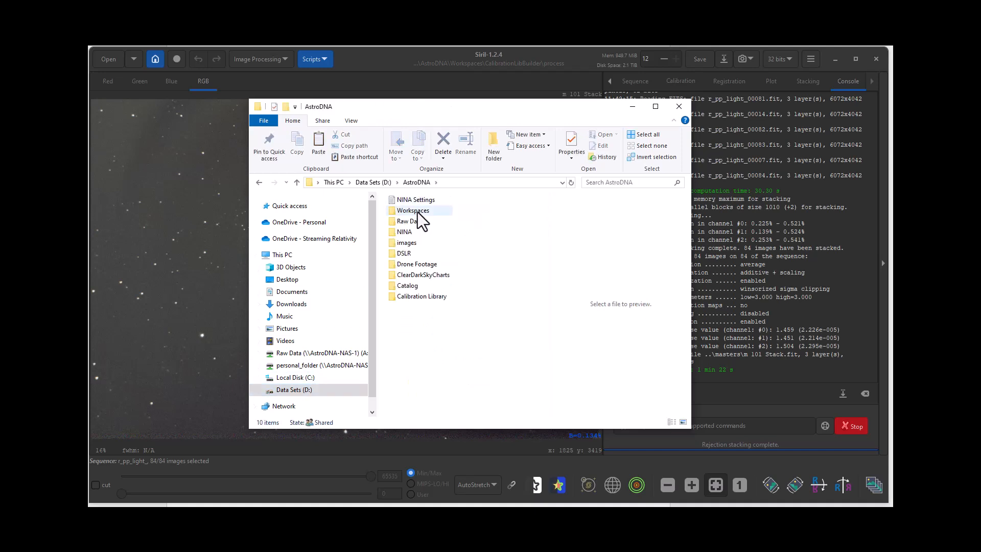
pyautogui.doubleClick(418, 212)
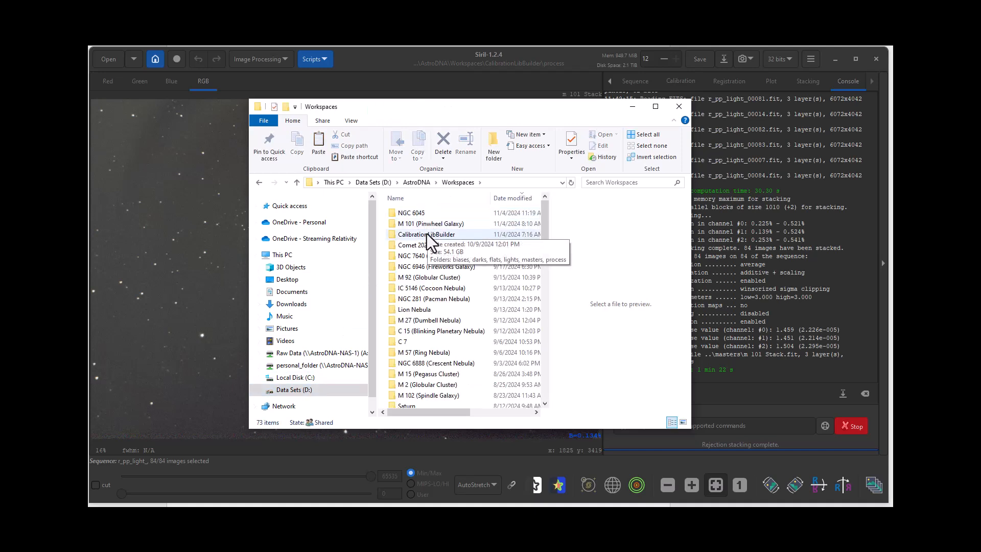
pyautogui.doubleClick(427, 235)
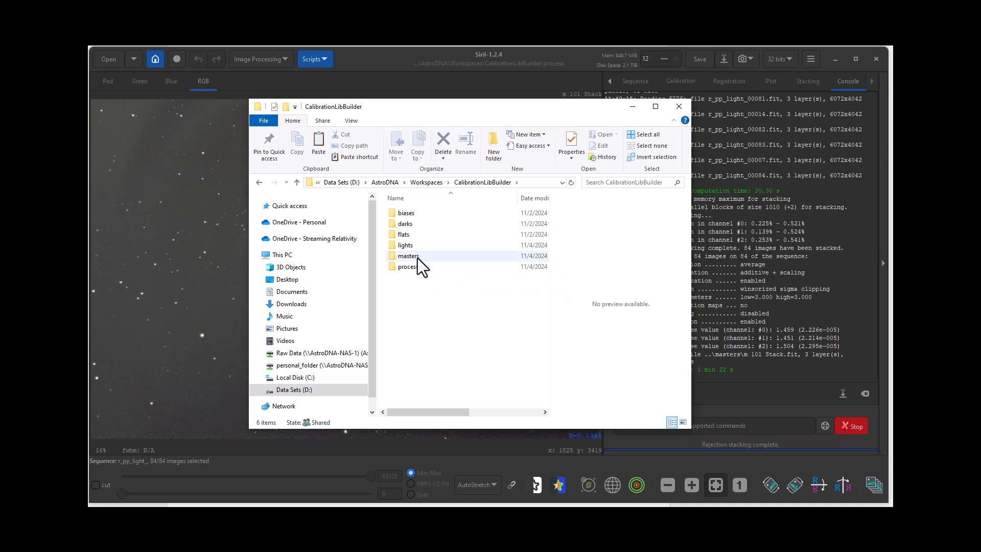
pyautogui.doubleClick(416, 256)
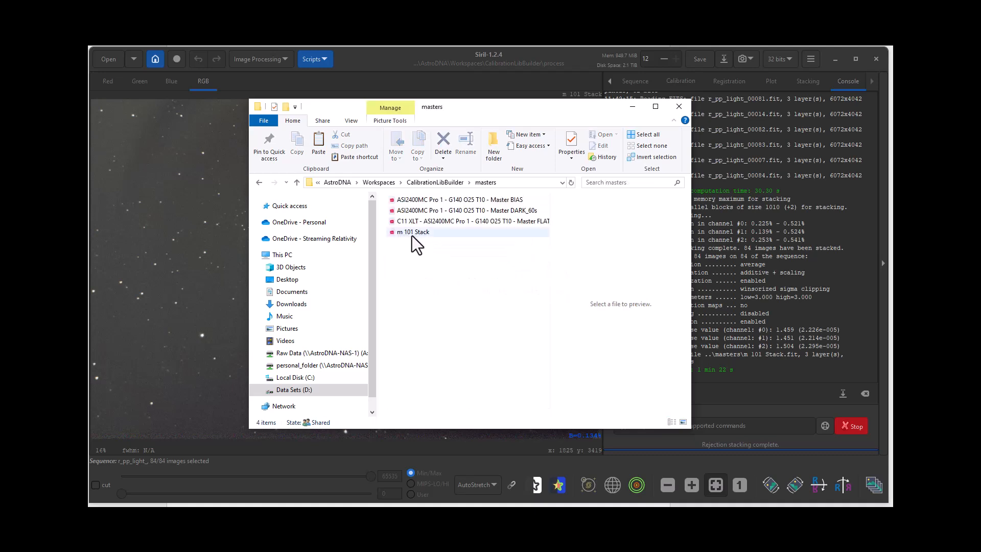
# - Delete all files from the process folder inside CalibrationLibBuilder
pyautogui.click(433, 185)
pyautogui.doubleClick(421, 268)
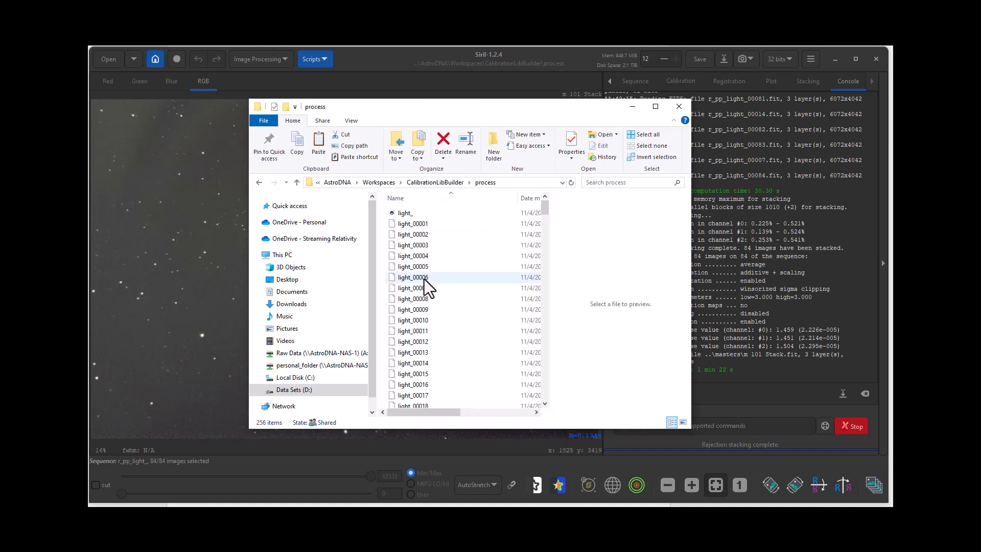
pyautogui.hotkey('ctrl', 'a')
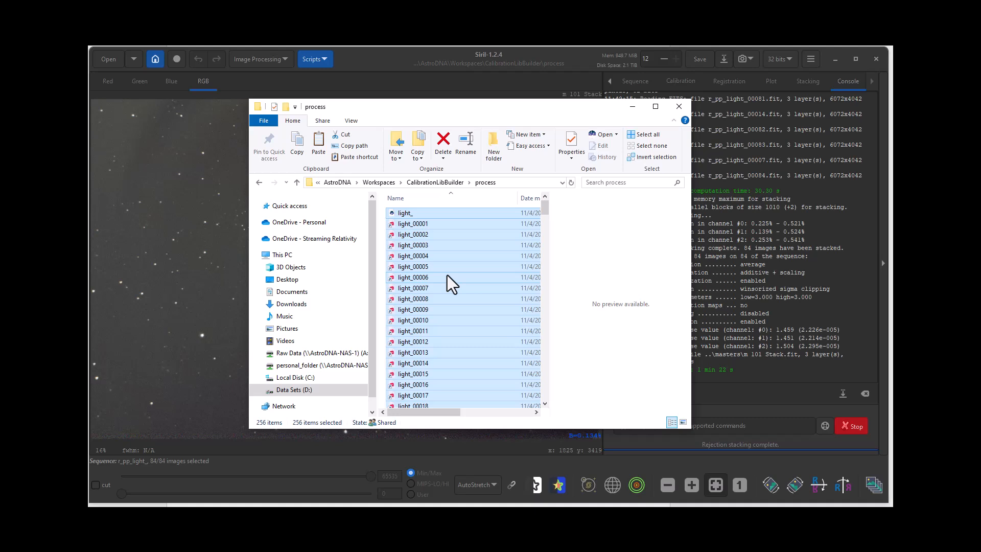
pyautogui.press('Delete')
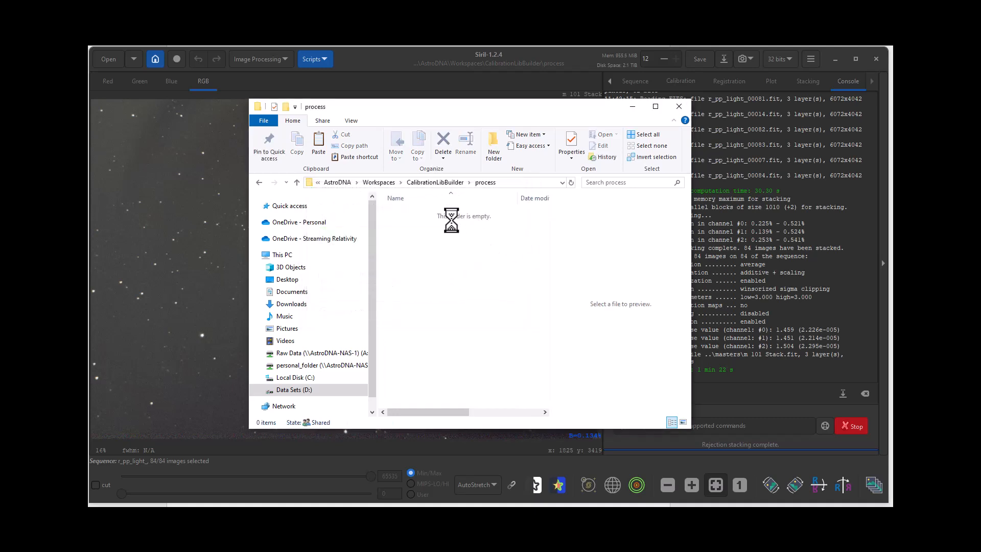
# - Recheck the contents of the masters folder and close File Explorer
pyautogui.click(445, 184)
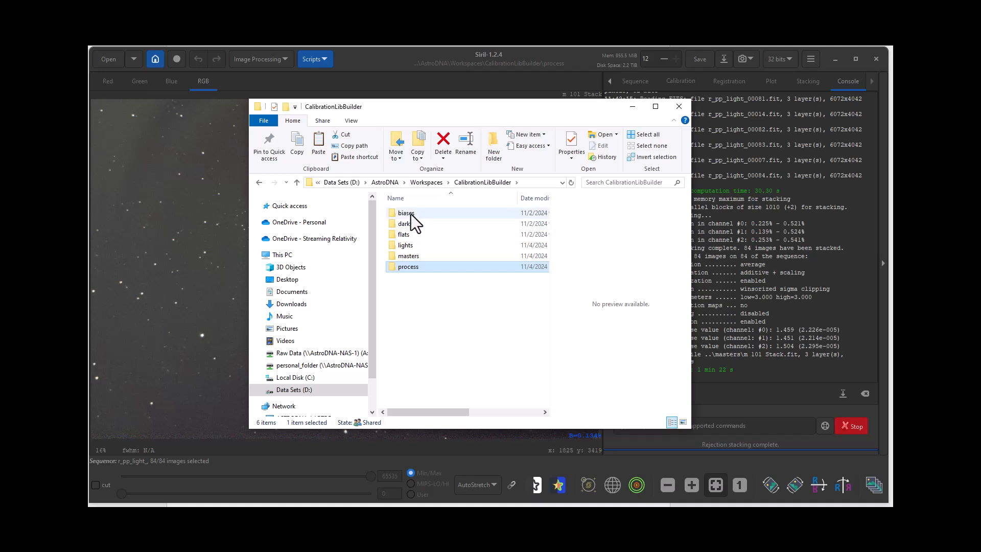
pyautogui.doubleClick(406, 256)
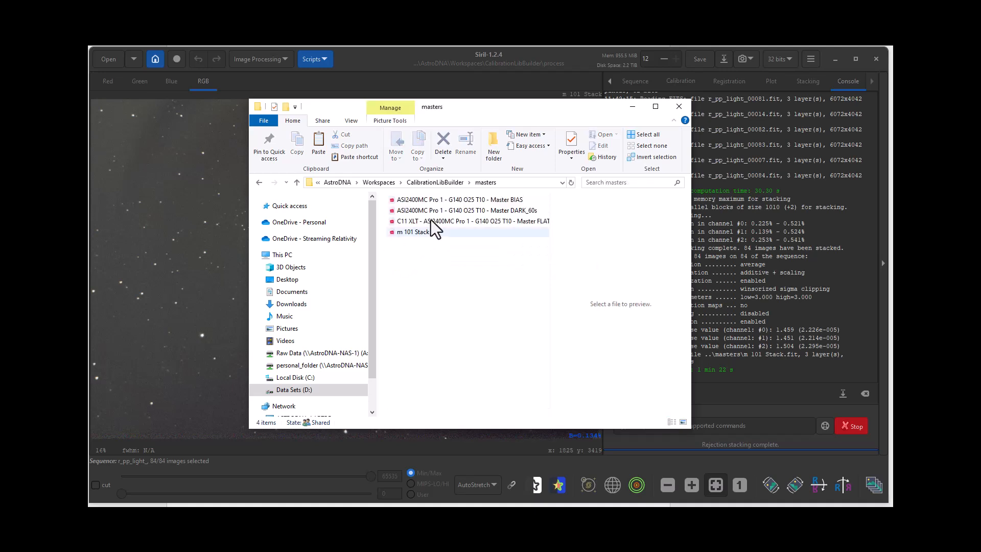
pyautogui.click(434, 183)
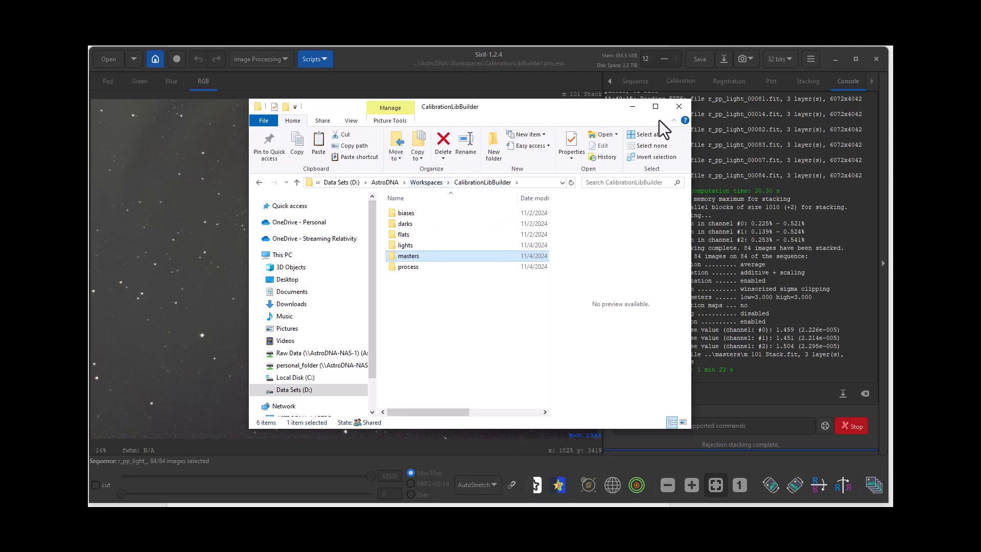
pyautogui.click(676, 108)
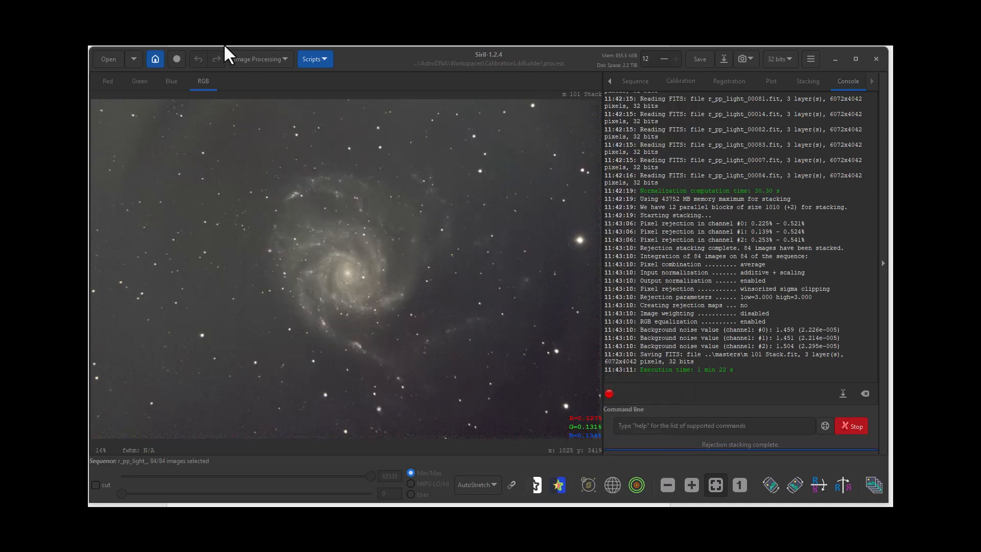
# - Set Siril's working directory to the CalibrationLibBuilder folder in Workspaces
pyautogui.click(156, 59)
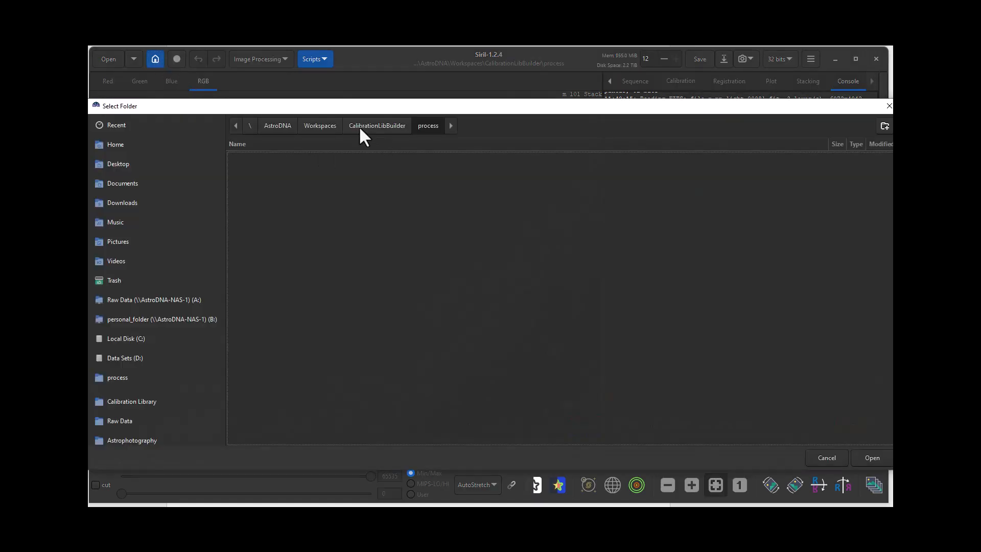
pyautogui.click(362, 124)
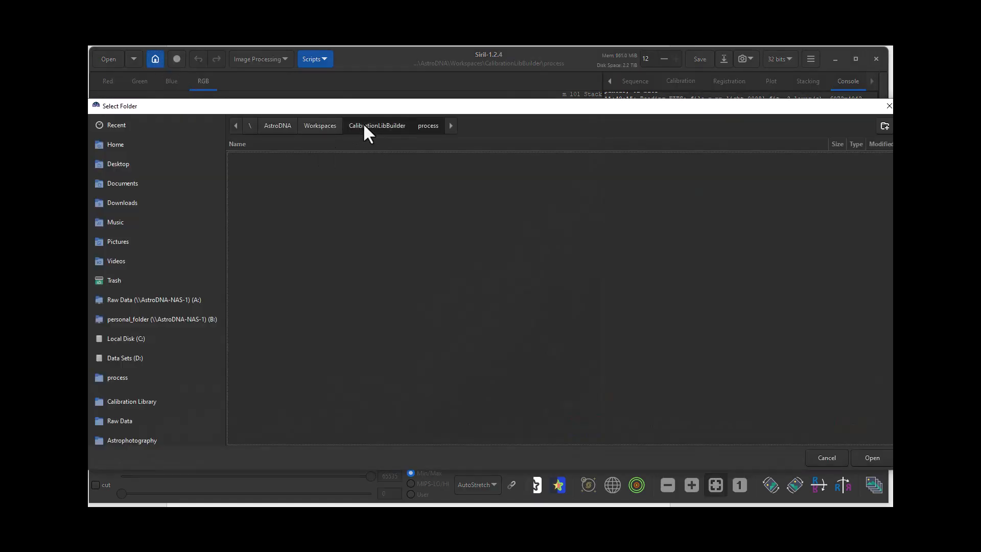
pyautogui.click(323, 125)
pyautogui.doubleClick(279, 179)
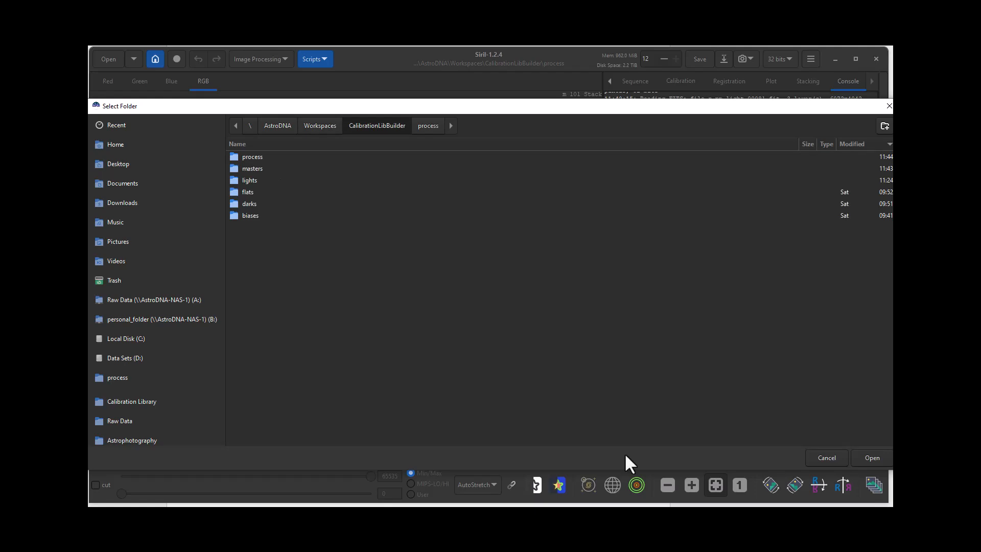
pyautogui.click(870, 456)
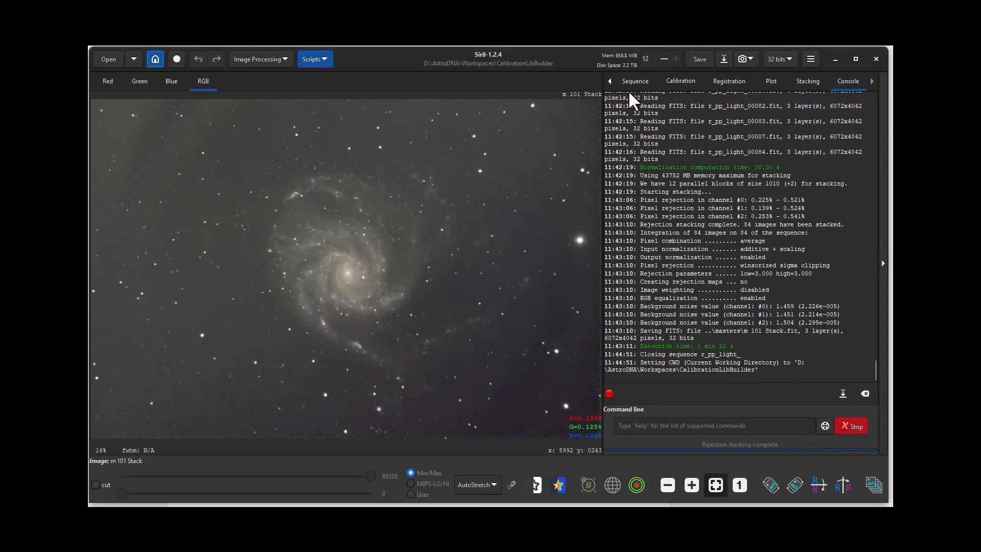
pyautogui.click(611, 80)
pyautogui.click(611, 79)
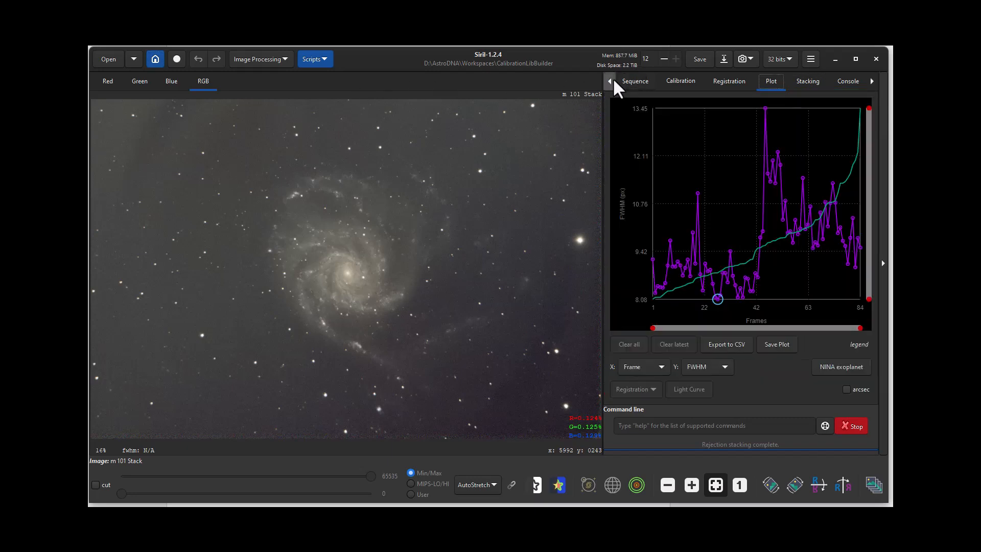
pyautogui.click(611, 80)
pyautogui.click(611, 79)
pyautogui.click(611, 80)
pyautogui.click(611, 79)
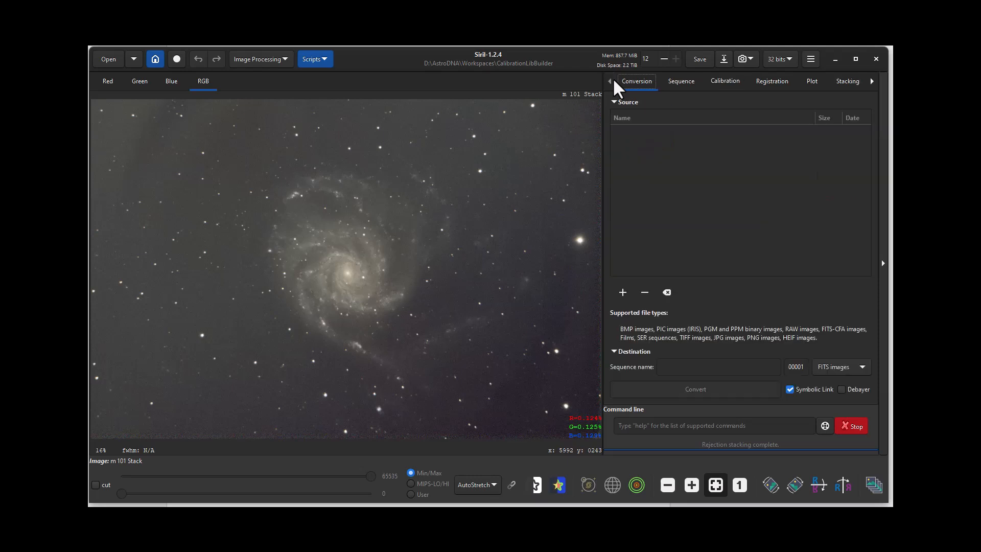
# - Run the OSC_Preprocessing script on the working directory and open its stacked output, result_5040s.fit
pyautogui.click(327, 59)
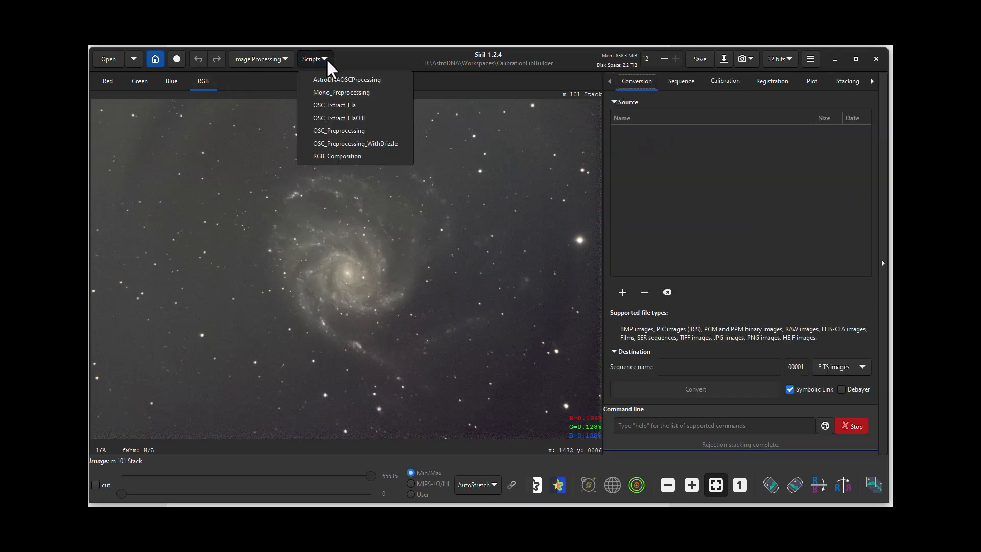
pyautogui.click(351, 129)
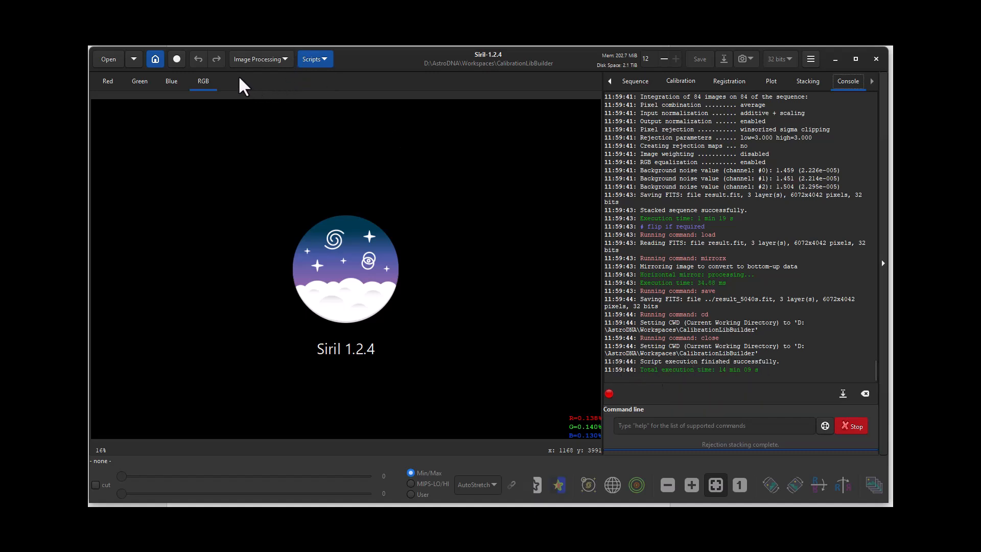
pyautogui.click(109, 58)
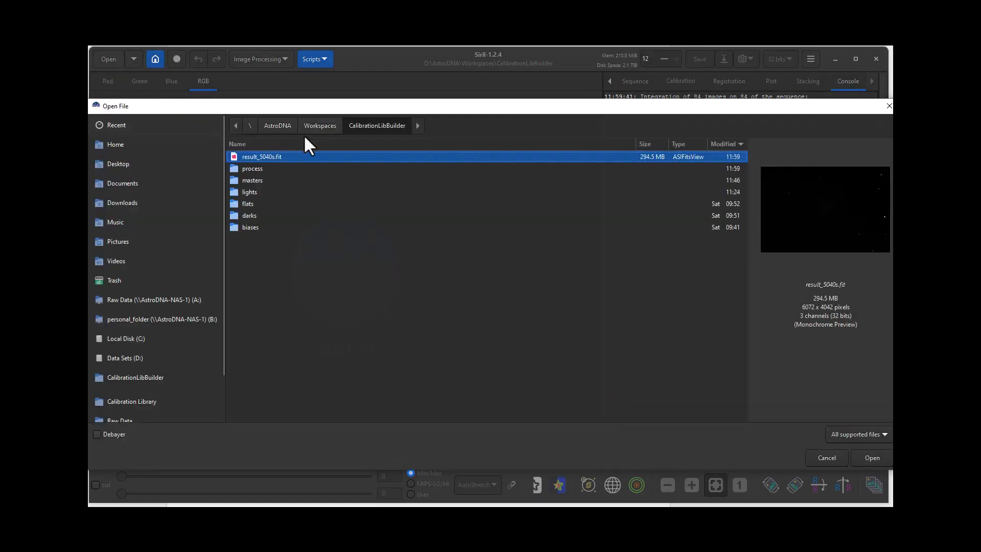
pyautogui.doubleClick(260, 157)
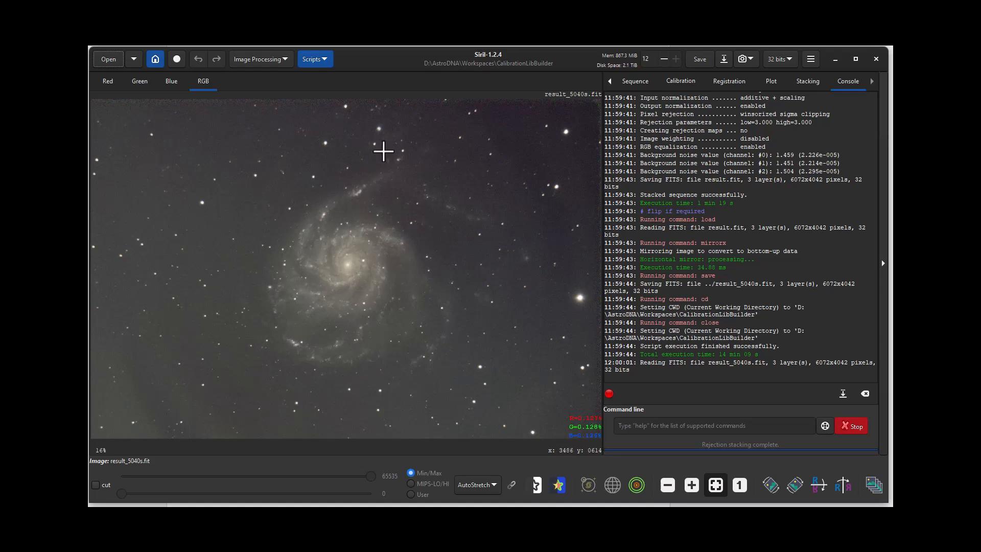
# - Open "m 101 Stack.fit" from the masters folder to compare the manual stack with the script's result
pyautogui.click(111, 58)
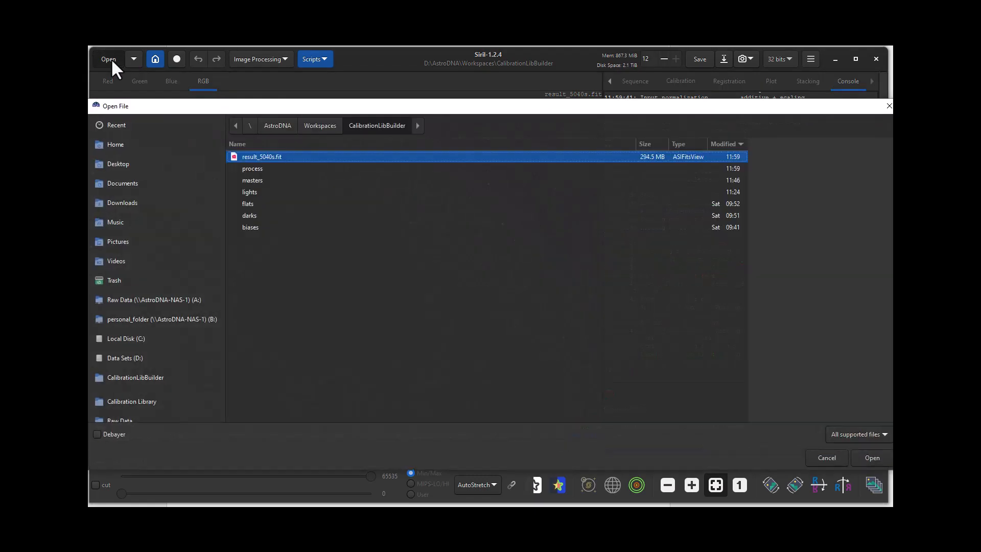
pyautogui.doubleClick(256, 180)
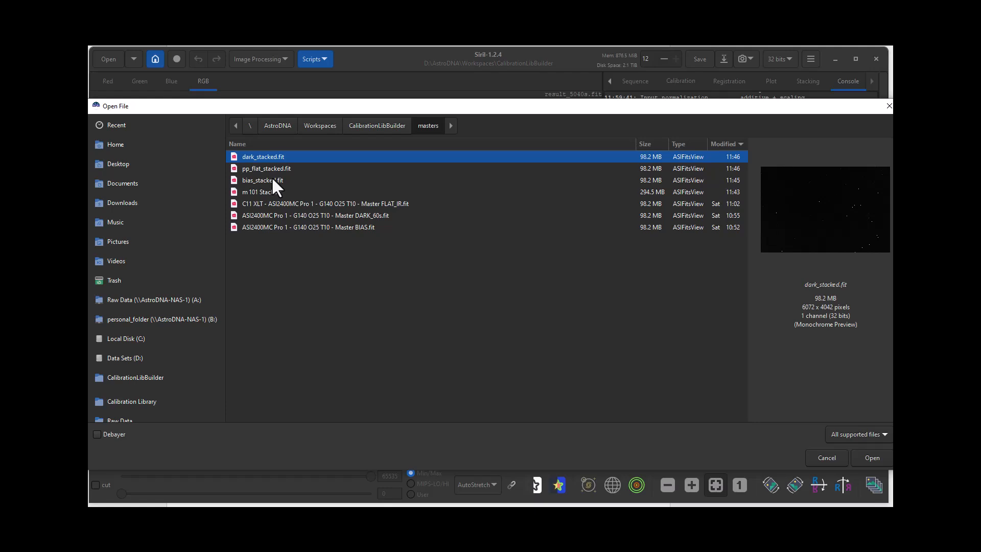
pyautogui.click(259, 193)
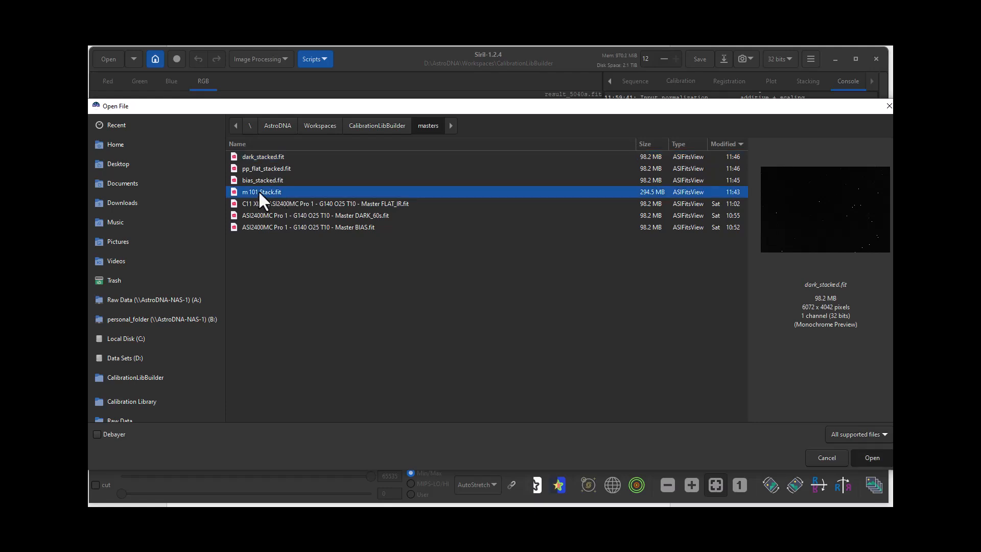
pyautogui.doubleClick(259, 192)
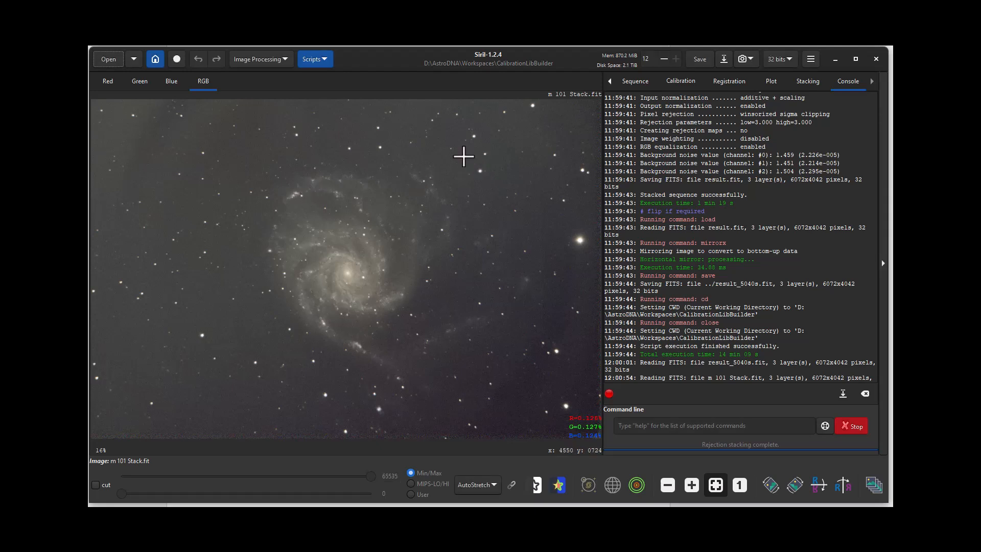